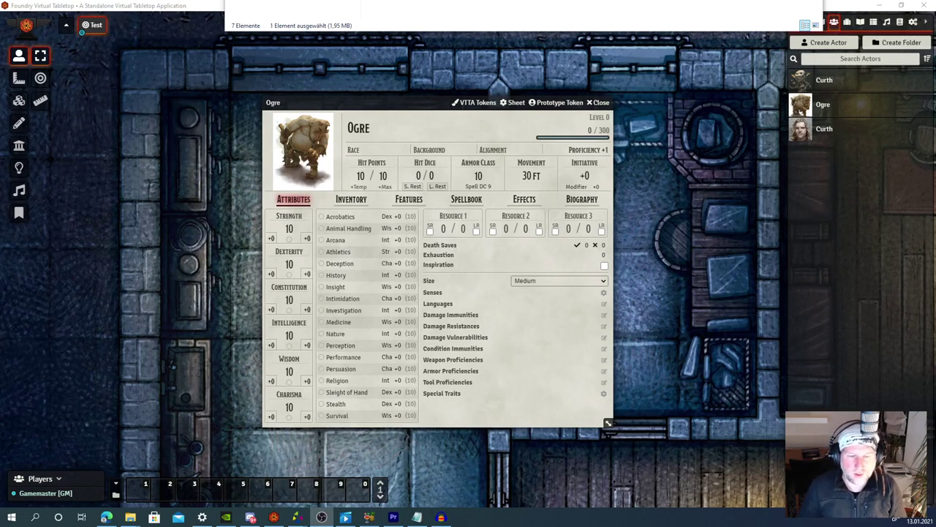
Open the VTTA tokenizer for the Ogre, showing its three-layer round-framed token.
{"action": "left_click", "coordinate": [475, 102]}
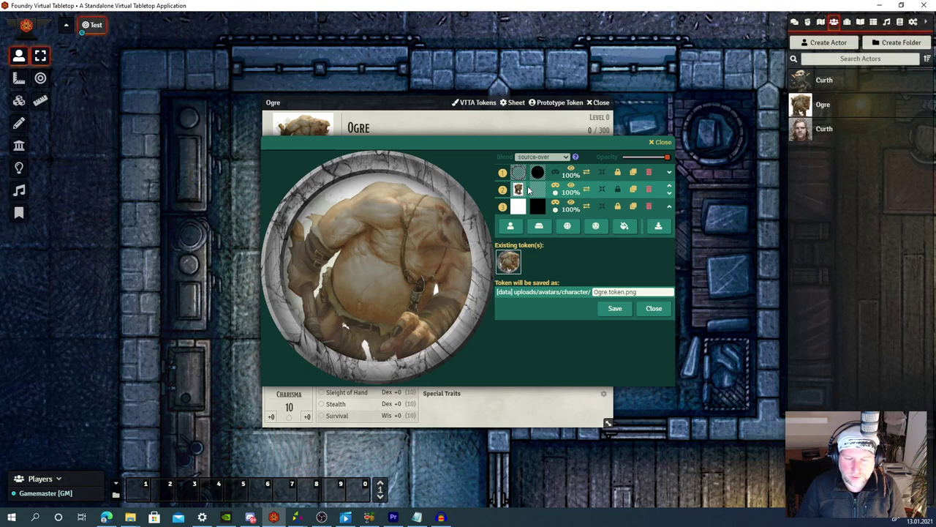
Clone the ogre artwork layer, move the copy above the mask layer, and unclip it.
{"action": "left_click", "coordinate": [633, 190]}
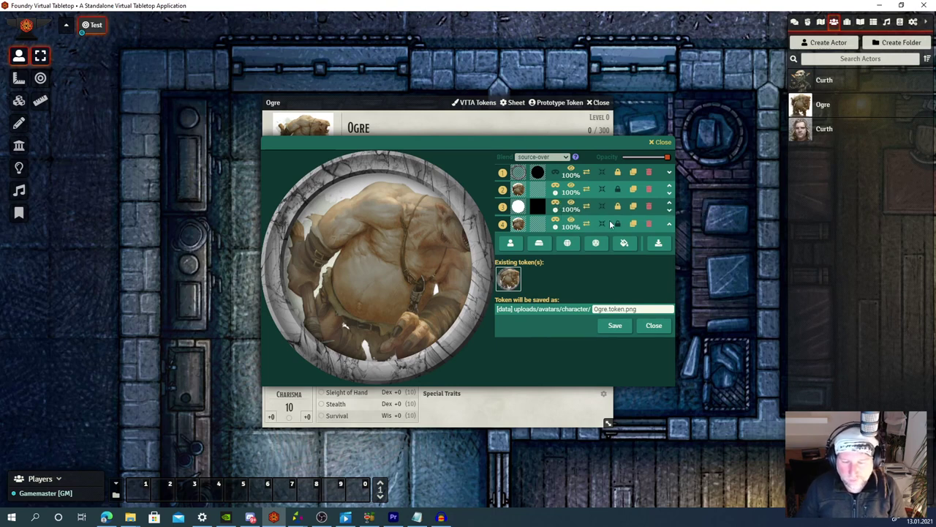
{"action": "left_click", "coordinate": [667, 224]}
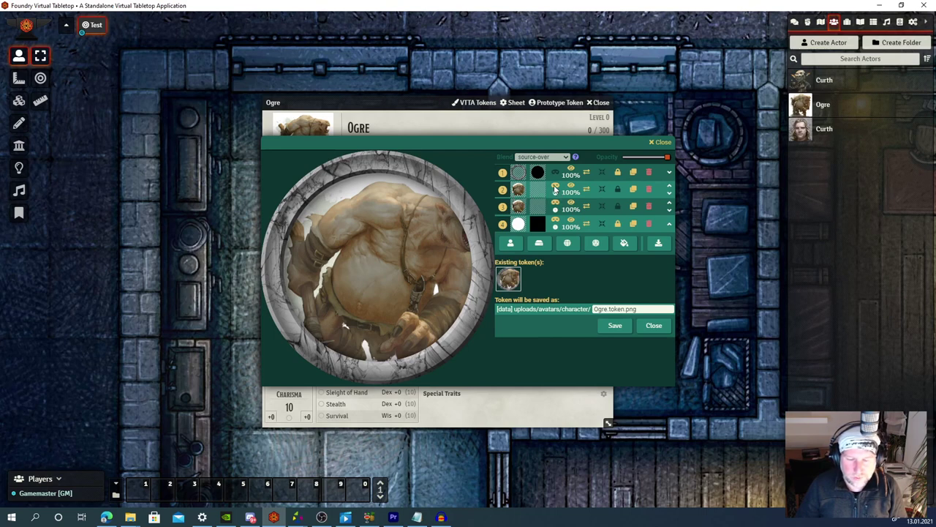
{"action": "left_click", "coordinate": [555, 189]}
{"action": "left_click", "coordinate": [556, 190]}
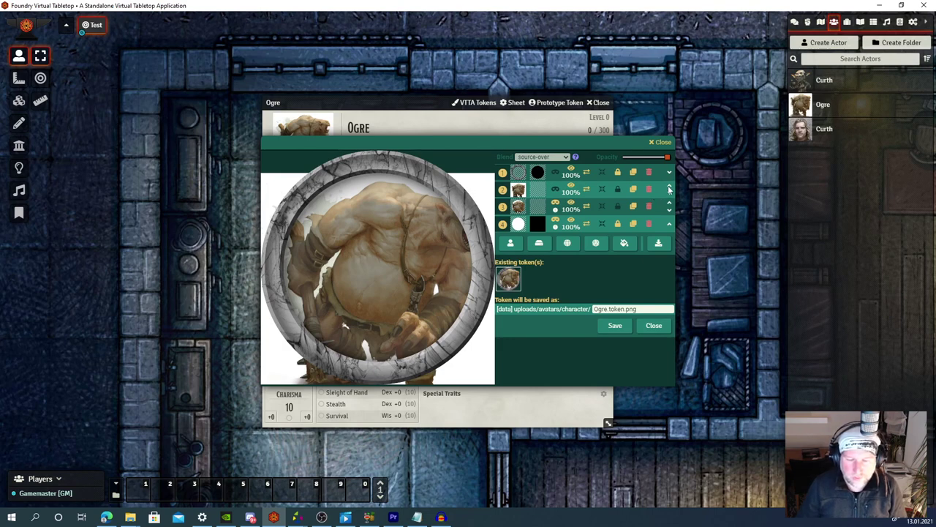
Fade the frame layer to 40% opacity, then rescale and reposition the ogre art behind it.
{"action": "left_click", "coordinate": [502, 174]}
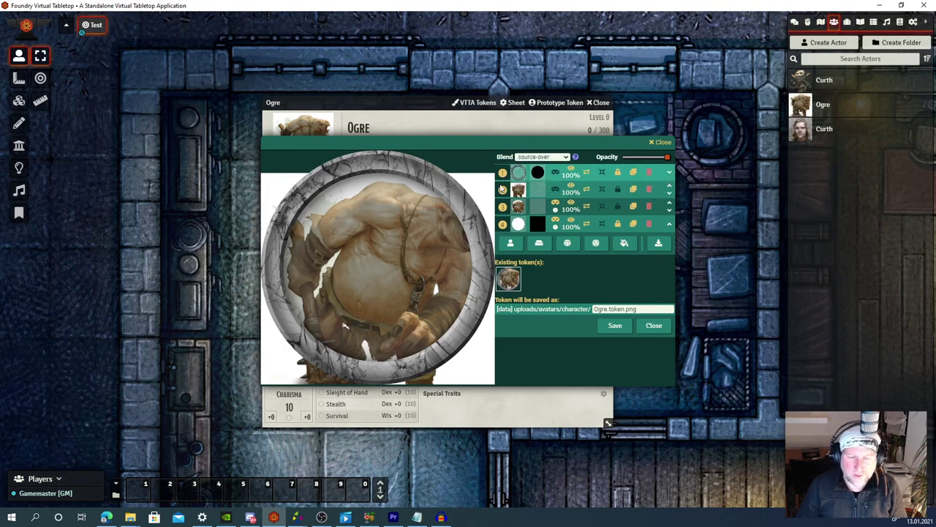
{"action": "left_click_drag", "start_coordinate": [667, 157], "coordinate": [639, 166]}
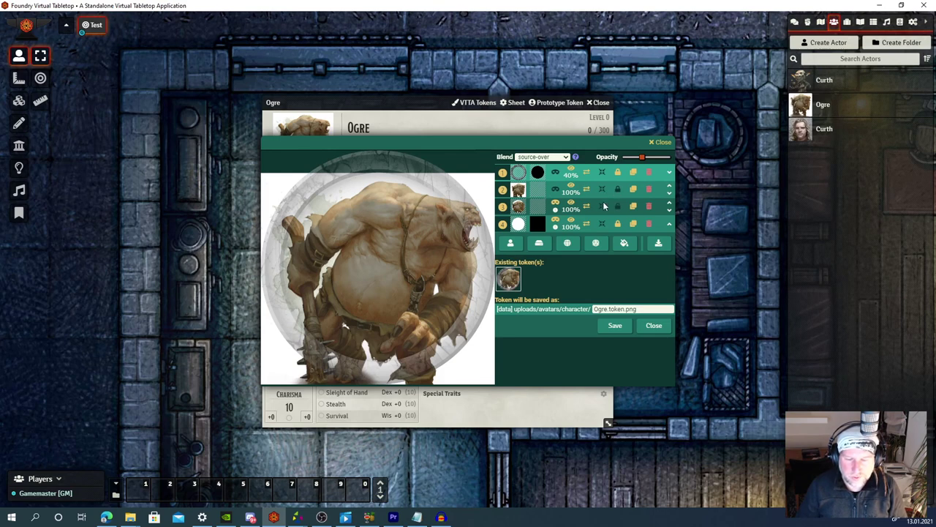
{"action": "scroll", "coordinate": [392, 263], "scroll_direction": "up", "scroll_amount": 5}
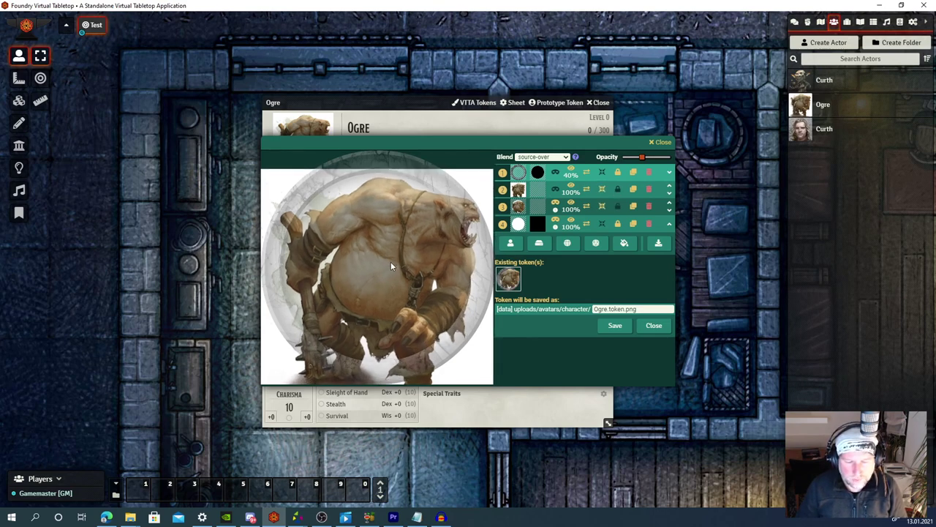
{"action": "scroll", "coordinate": [396, 253], "scroll_direction": "down", "scroll_amount": 3}
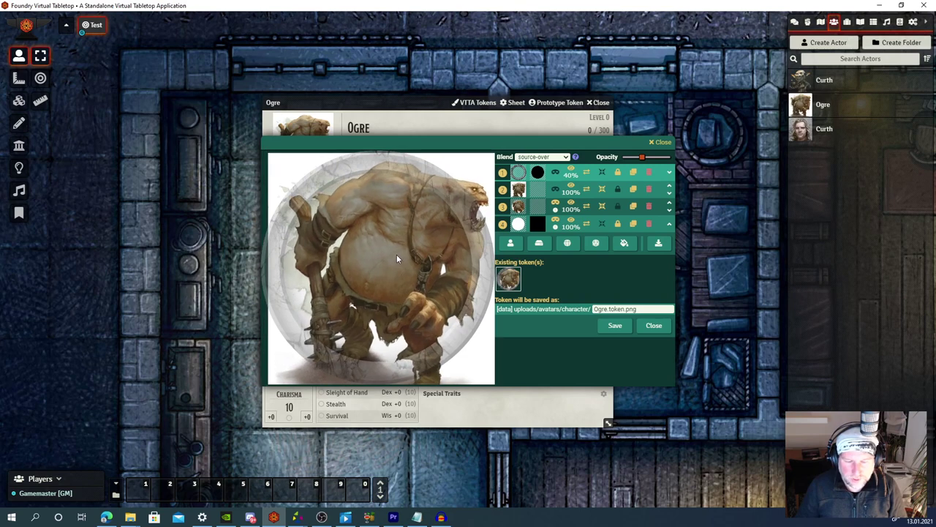
{"action": "scroll", "coordinate": [393, 253], "scroll_direction": "down", "scroll_amount": 4}
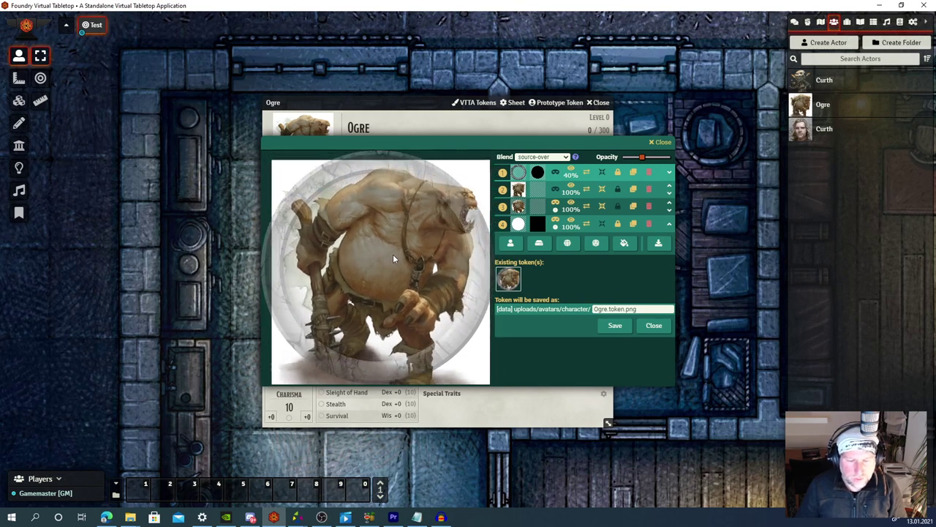
{"action": "scroll", "coordinate": [392, 254], "scroll_direction": "down", "scroll_amount": 3}
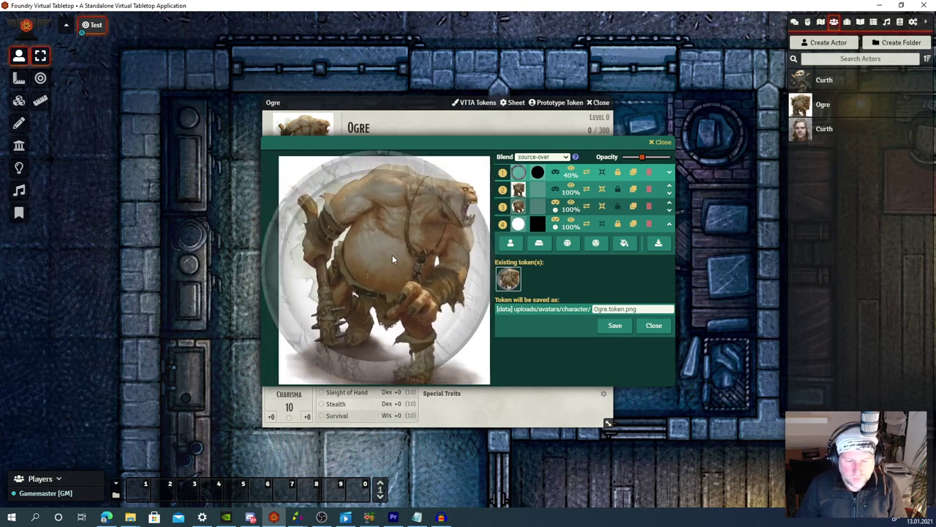
{"action": "scroll", "coordinate": [393, 251], "scroll_direction": "down", "scroll_amount": 3}
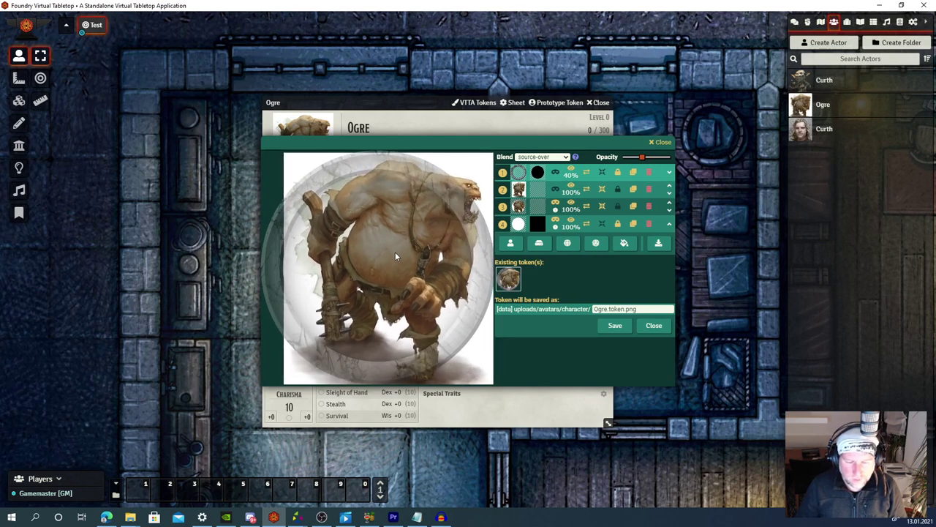
{"action": "scroll", "coordinate": [394, 252], "scroll_direction": "down", "scroll_amount": 2}
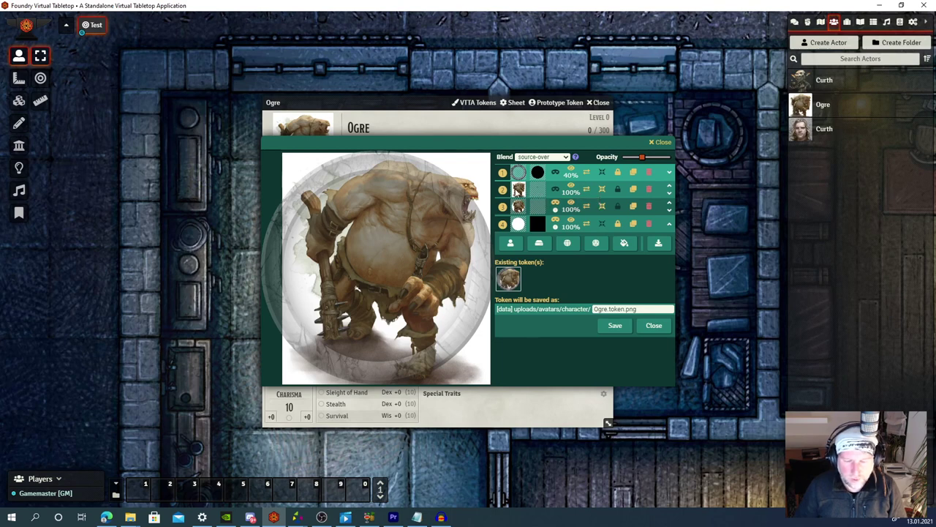
Open the Mask Editor for the copied ogre layer 2.
{"action": "left_click", "coordinate": [539, 191]}
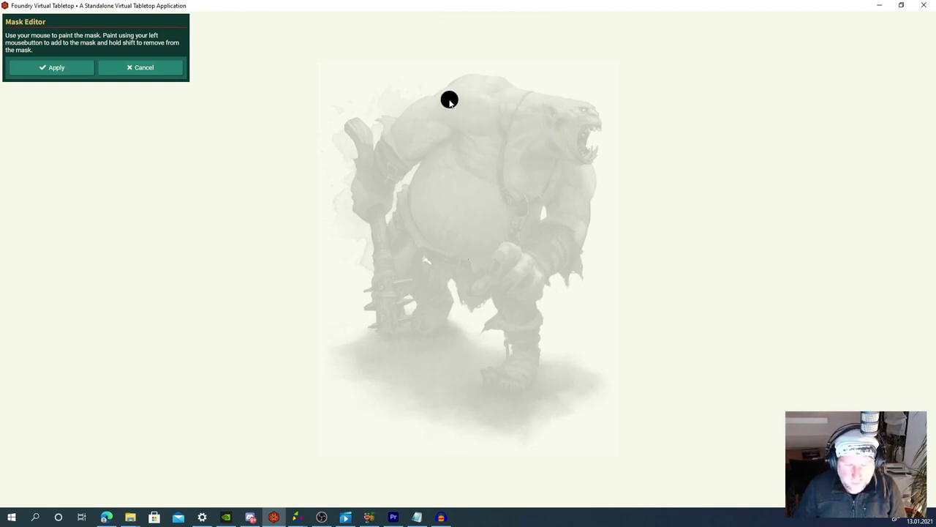
Paint the ogre's shoulder, jaw, front arm and back into the mask, down to the hand.
{"action": "mouse_move", "coordinate": [447, 100]}
{"action": "left_mouse_down"}
{"action": "mouse_move", "coordinate": [459, 87]}
{"action": "mouse_move", "coordinate": [495, 87]}
{"action": "mouse_move", "coordinate": [585, 110]}
{"action": "mouse_move", "coordinate": [591, 120]}
{"action": "mouse_move", "coordinate": [580, 155]}
{"action": "mouse_move", "coordinate": [595, 151]}
{"action": "mouse_move", "coordinate": [585, 162]}
{"action": "mouse_move", "coordinate": [596, 152]}
{"action": "mouse_move", "coordinate": [586, 166]}
{"action": "mouse_move", "coordinate": [595, 158]}
{"action": "left_mouse_up"}
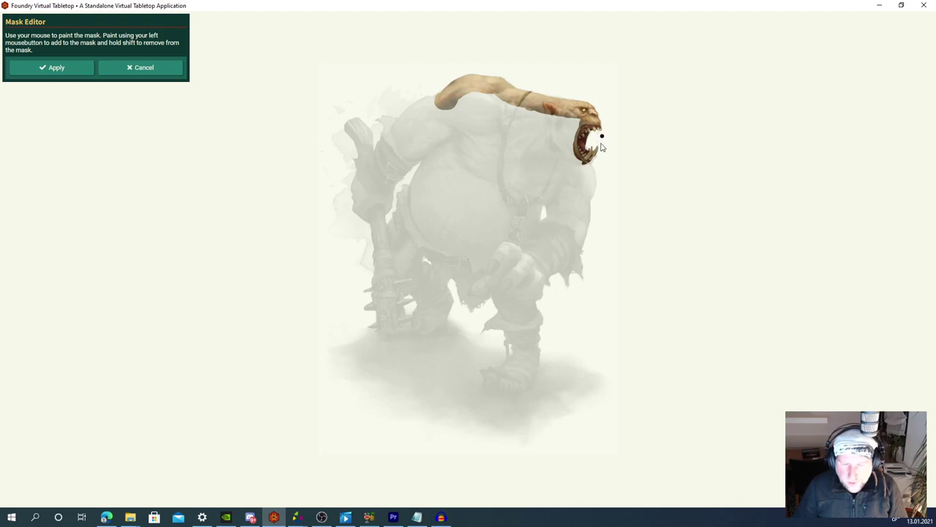
{"action": "mouse_move", "coordinate": [596, 158]}
{"action": "left_mouse_down"}
{"action": "mouse_move", "coordinate": [579, 201]}
{"action": "mouse_move", "coordinate": [587, 196]}
{"action": "mouse_move", "coordinate": [577, 253]}
{"action": "mouse_move", "coordinate": [587, 199]}
{"action": "mouse_move", "coordinate": [572, 243]}
{"action": "mouse_move", "coordinate": [583, 214]}
{"action": "mouse_move", "coordinate": [578, 209]}
{"action": "left_mouse_up"}
{"action": "mouse_move", "coordinate": [575, 245]}
{"action": "left_mouse_down"}
{"action": "mouse_move", "coordinate": [586, 176]}
{"action": "mouse_move", "coordinate": [572, 154]}
{"action": "mouse_move", "coordinate": [577, 116]}
{"action": "mouse_move", "coordinate": [567, 150]}
{"action": "mouse_move", "coordinate": [545, 121]}
{"action": "left_mouse_up"}
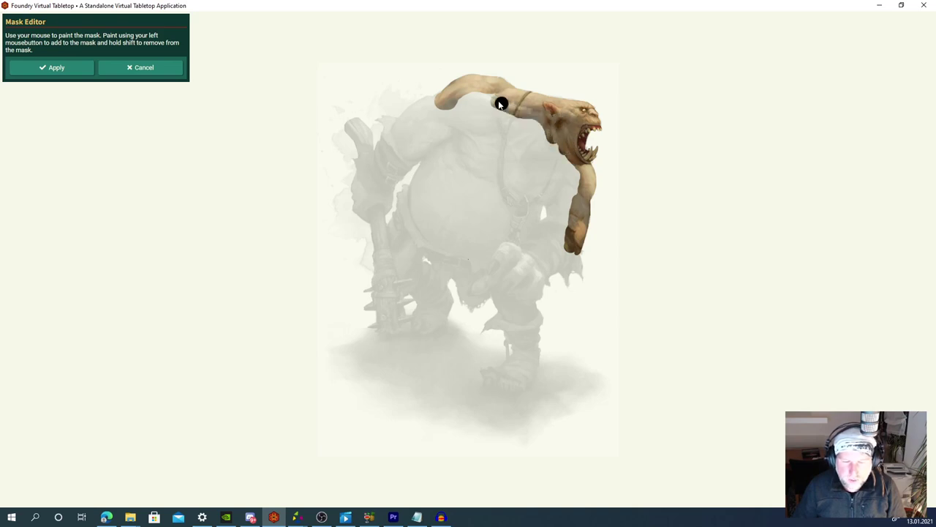
{"action": "mouse_move", "coordinate": [501, 104]}
{"action": "left_mouse_down"}
{"action": "mouse_move", "coordinate": [447, 106]}
{"action": "mouse_move", "coordinate": [490, 104]}
{"action": "mouse_move", "coordinate": [499, 111]}
{"action": "mouse_move", "coordinate": [475, 116]}
{"action": "mouse_move", "coordinate": [544, 135]}
{"action": "mouse_move", "coordinate": [537, 144]}
{"action": "mouse_move", "coordinate": [558, 152]}
{"action": "mouse_move", "coordinate": [576, 189]}
{"action": "left_mouse_up"}
{"action": "mouse_move", "coordinate": [571, 224]}
{"action": "left_mouse_down"}
{"action": "mouse_move", "coordinate": [564, 241]}
{"action": "mouse_move", "coordinate": [578, 269]}
{"action": "mouse_move", "coordinate": [575, 262]}
{"action": "mouse_move", "coordinate": [568, 276]}
{"action": "mouse_move", "coordinate": [547, 273]}
{"action": "mouse_move", "coordinate": [556, 273]}
{"action": "mouse_move", "coordinate": [529, 300]}
{"action": "mouse_move", "coordinate": [540, 291]}
{"action": "mouse_move", "coordinate": [538, 370]}
{"action": "mouse_move", "coordinate": [526, 384]}
{"action": "mouse_move", "coordinate": [510, 388]}
{"action": "mouse_move", "coordinate": [503, 378]}
{"action": "mouse_move", "coordinate": [518, 359]}
{"action": "mouse_move", "coordinate": [489, 383]}
{"action": "mouse_move", "coordinate": [510, 388]}
{"action": "mouse_move", "coordinate": [504, 376]}
{"action": "mouse_move", "coordinate": [518, 386]}
{"action": "mouse_move", "coordinate": [532, 366]}
{"action": "mouse_move", "coordinate": [514, 375]}
{"action": "mouse_move", "coordinate": [510, 329]}
{"action": "mouse_move", "coordinate": [498, 325]}
{"action": "left_mouse_up"}
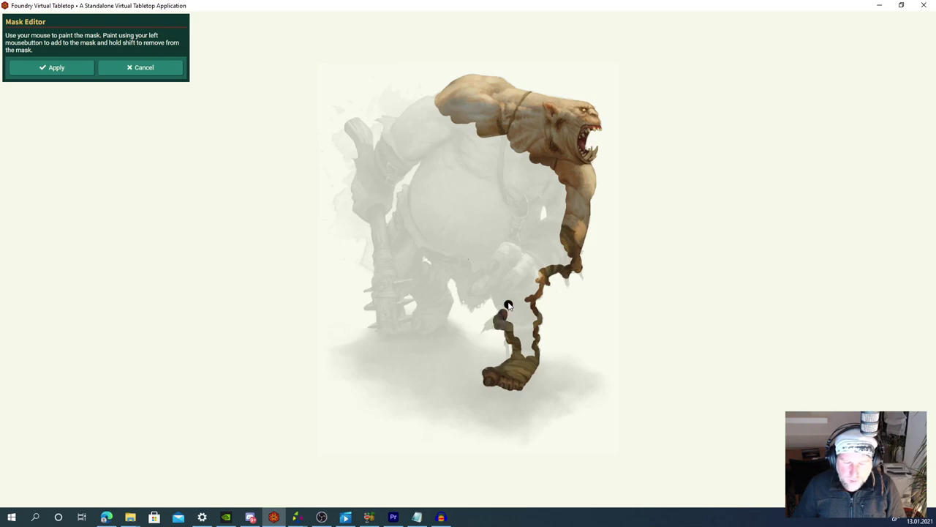
Paint the upper leg, shoulder and hand area into the mask and apply it.
{"action": "mouse_move", "coordinate": [495, 294]}
{"action": "left_mouse_down"}
{"action": "mouse_move", "coordinate": [498, 297]}
{"action": "mouse_move", "coordinate": [529, 362]}
{"action": "mouse_move", "coordinate": [535, 321]}
{"action": "mouse_move", "coordinate": [528, 304]}
{"action": "mouse_move", "coordinate": [529, 342]}
{"action": "mouse_move", "coordinate": [523, 295]}
{"action": "mouse_move", "coordinate": [535, 286]}
{"action": "mouse_move", "coordinate": [537, 294]}
{"action": "mouse_move", "coordinate": [530, 297]}
{"action": "mouse_move", "coordinate": [552, 263]}
{"action": "mouse_move", "coordinate": [571, 257]}
{"action": "mouse_move", "coordinate": [557, 267]}
{"action": "mouse_move", "coordinate": [562, 243]}
{"action": "mouse_move", "coordinate": [536, 259]}
{"action": "mouse_move", "coordinate": [563, 222]}
{"action": "mouse_move", "coordinate": [564, 181]}
{"action": "mouse_move", "coordinate": [566, 217]}
{"action": "mouse_move", "coordinate": [559, 181]}
{"action": "mouse_move", "coordinate": [556, 188]}
{"action": "mouse_move", "coordinate": [545, 167]}
{"action": "mouse_move", "coordinate": [546, 198]}
{"action": "left_mouse_up"}
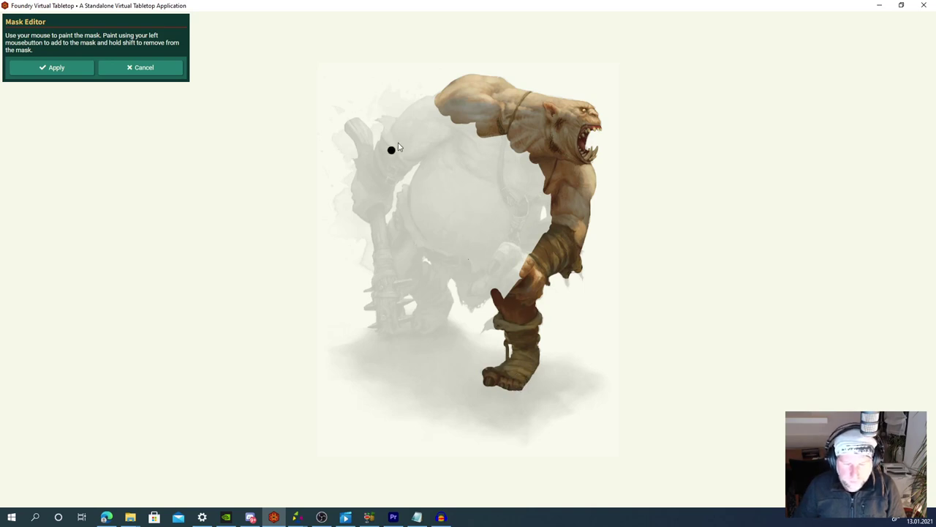
{"action": "mouse_move", "coordinate": [419, 120]}
{"action": "left_mouse_down"}
{"action": "mouse_move", "coordinate": [439, 98]}
{"action": "mouse_move", "coordinate": [429, 100]}
{"action": "mouse_move", "coordinate": [446, 107]}
{"action": "left_mouse_up"}
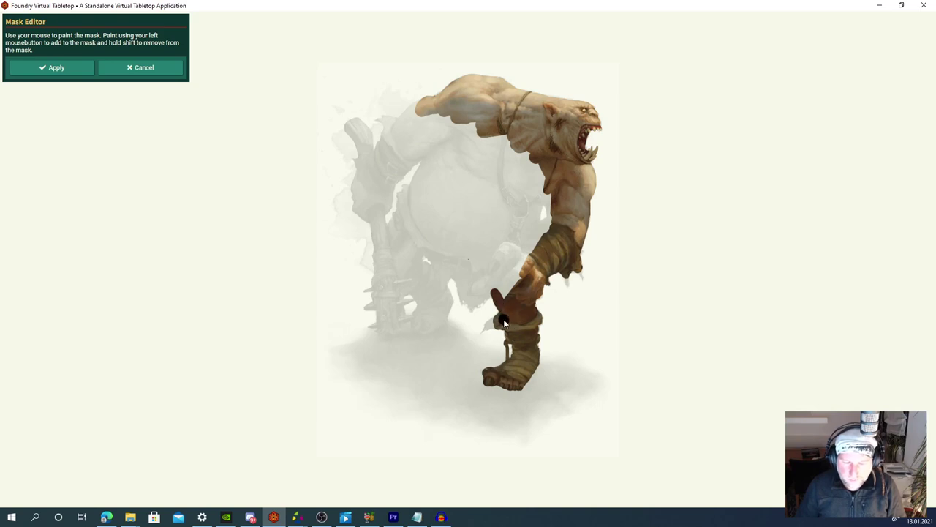
{"action": "mouse_move", "coordinate": [496, 322]}
{"action": "left_mouse_down"}
{"action": "mouse_move", "coordinate": [476, 337]}
{"action": "mouse_move", "coordinate": [489, 335]}
{"action": "mouse_move", "coordinate": [481, 340]}
{"action": "mouse_move", "coordinate": [503, 336]}
{"action": "mouse_move", "coordinate": [483, 370]}
{"action": "left_mouse_up"}
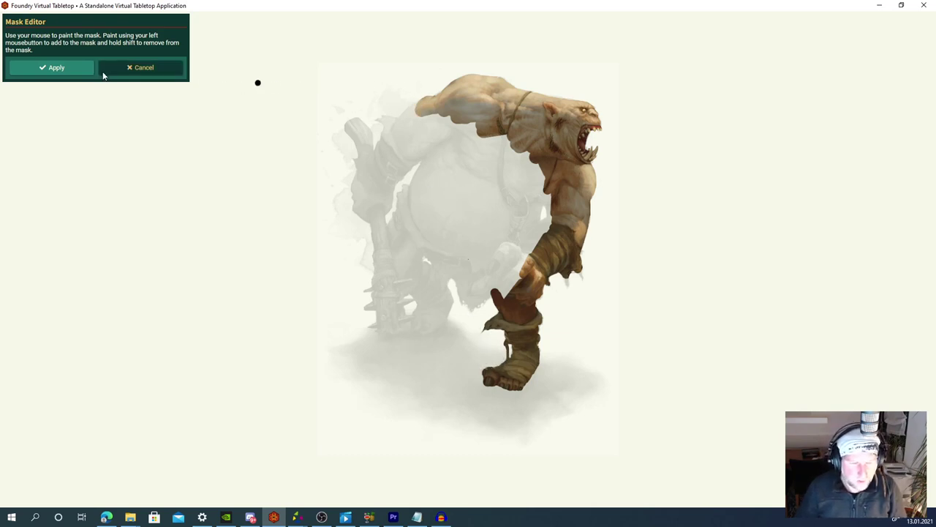
{"action": "left_click", "coordinate": [72, 71]}
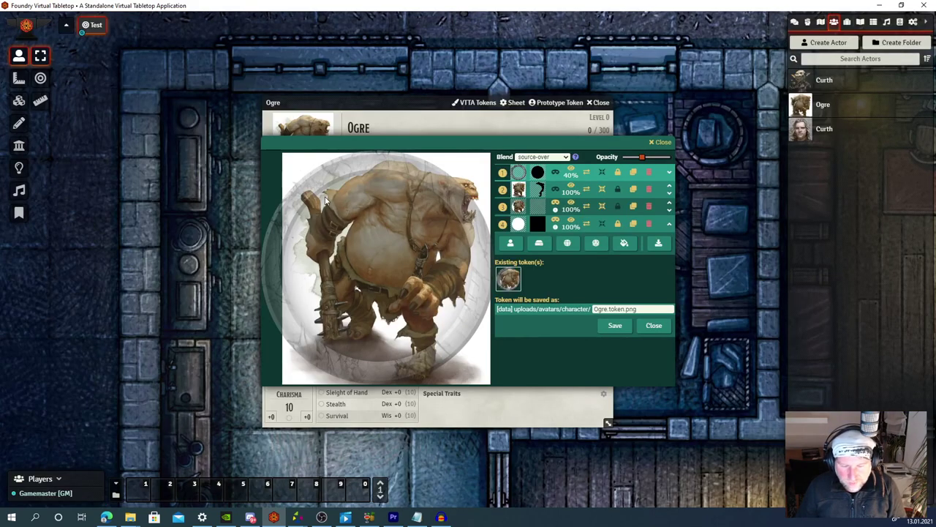
Restore the frame layer to 100% opacity, move the masked ogre layer to the top, and toggle its mask.
{"action": "left_click", "coordinate": [502, 173]}
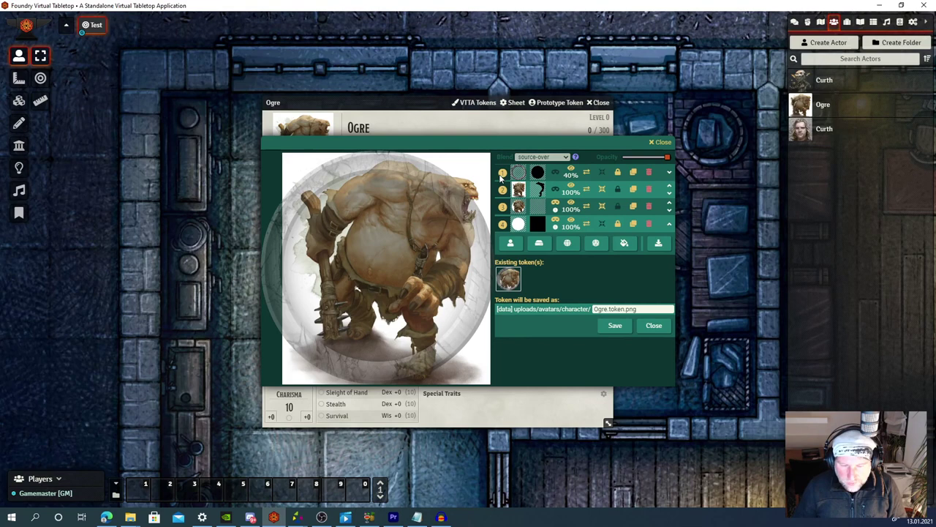
{"action": "left_click", "coordinate": [503, 173]}
{"action": "left_click_drag", "start_coordinate": [643, 162], "coordinate": [670, 163]}
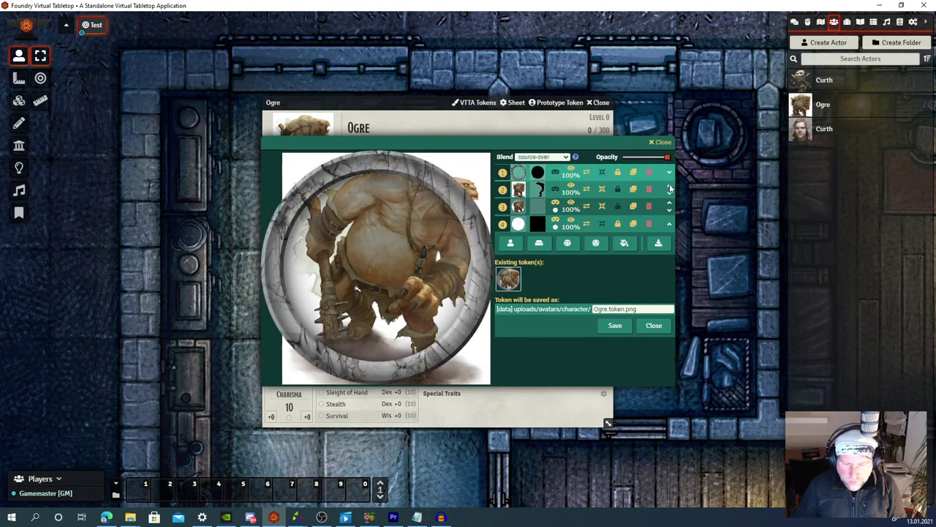
{"action": "left_click", "coordinate": [670, 189]}
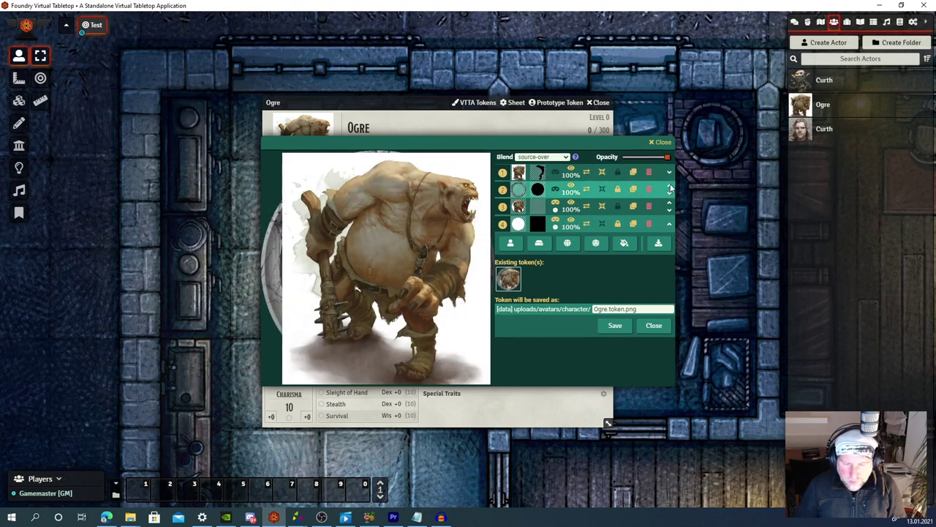
{"action": "left_click", "coordinate": [554, 174]}
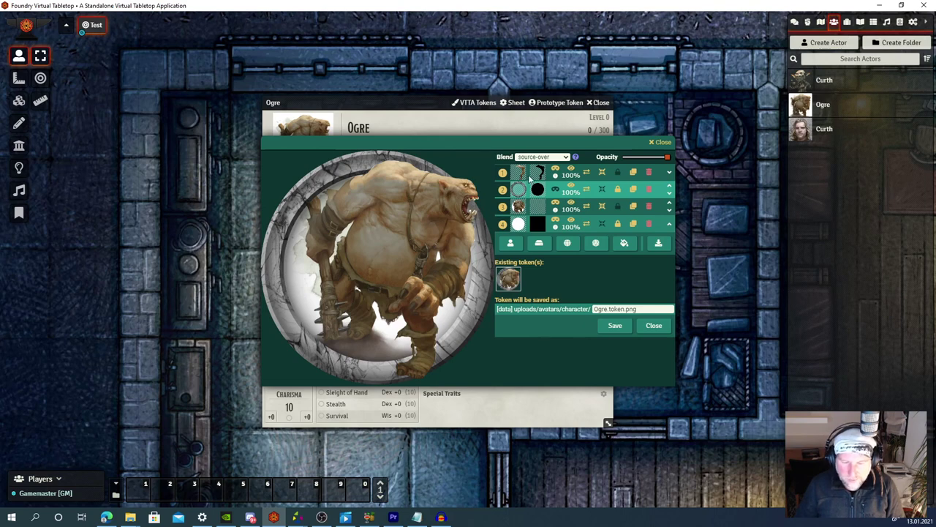
Apply the top ogre layer's mask, save the token as Ogre.token.png, and close the Ogre sheet.
{"action": "left_click", "coordinate": [539, 174]}
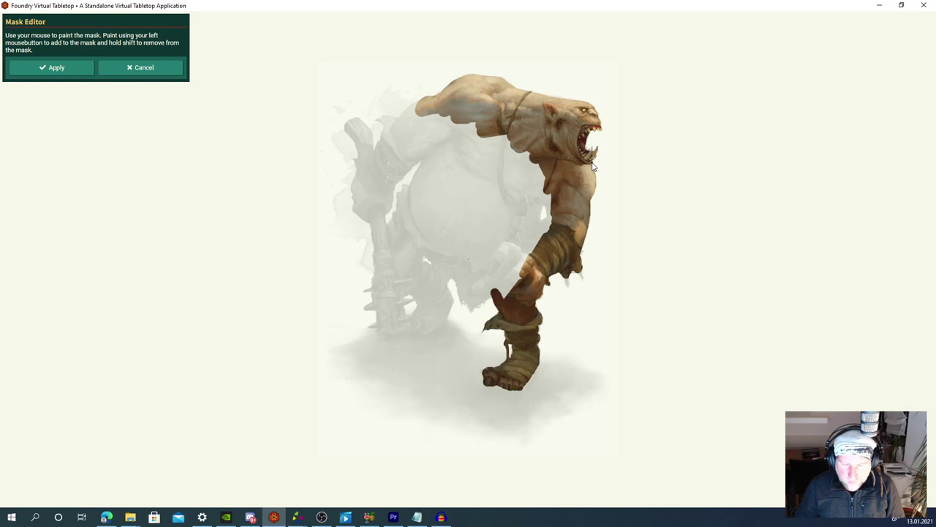
{"action": "left_click", "coordinate": [82, 65]}
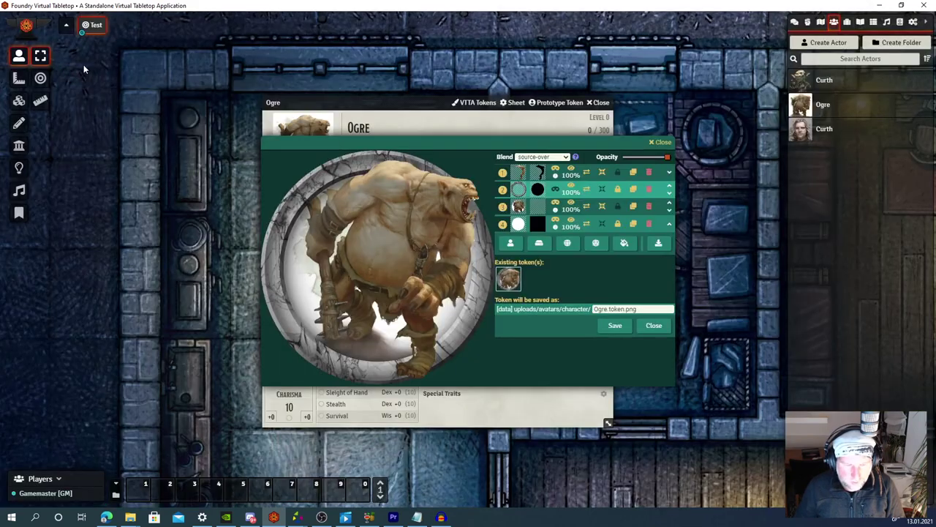
{"action": "left_click", "coordinate": [615, 326]}
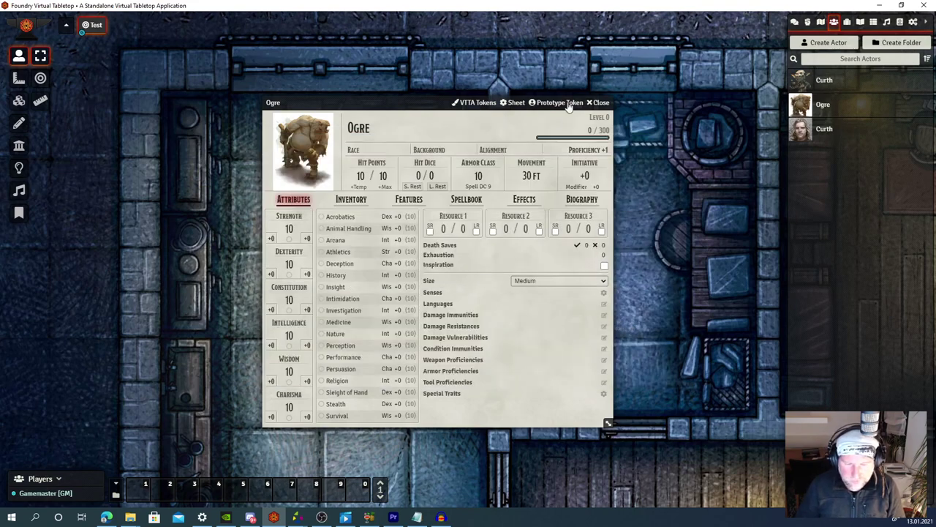
{"action": "left_click", "coordinate": [600, 102]}
Place an Ogre token in the map's upper-left room and zoom in to inspect it.
{"action": "left_click_drag", "start_coordinate": [820, 101], "coordinate": [291, 199]}
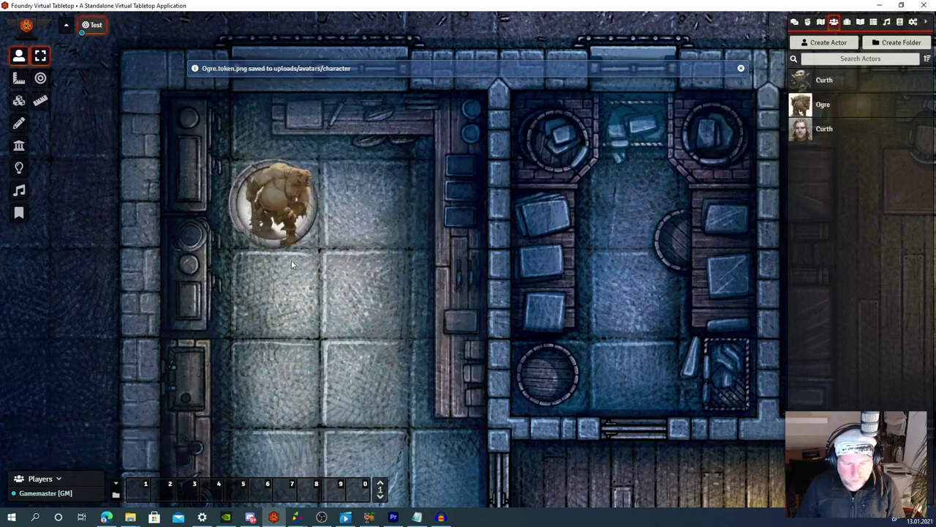
{"action": "scroll", "coordinate": [292, 265], "scroll_direction": "up", "scroll_amount": 10}
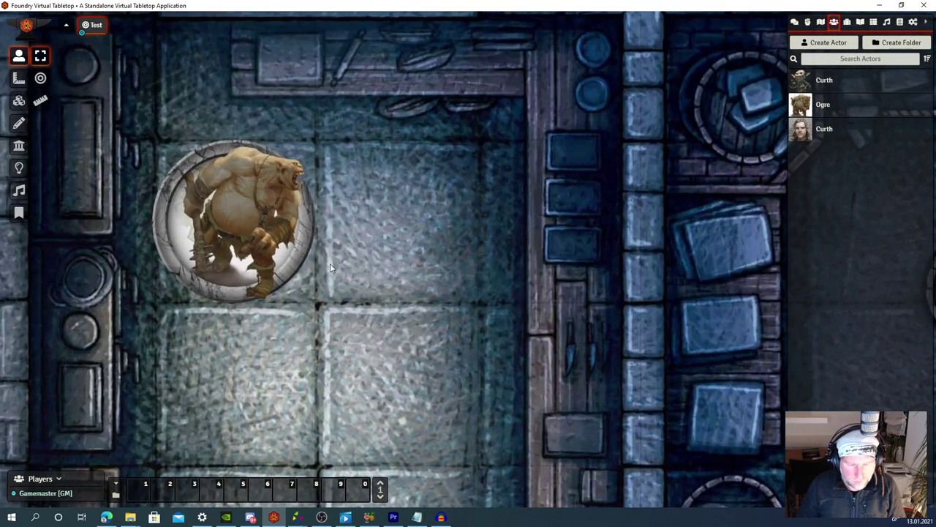
{"action": "scroll", "coordinate": [330, 265], "scroll_direction": "up", "scroll_amount": 5}
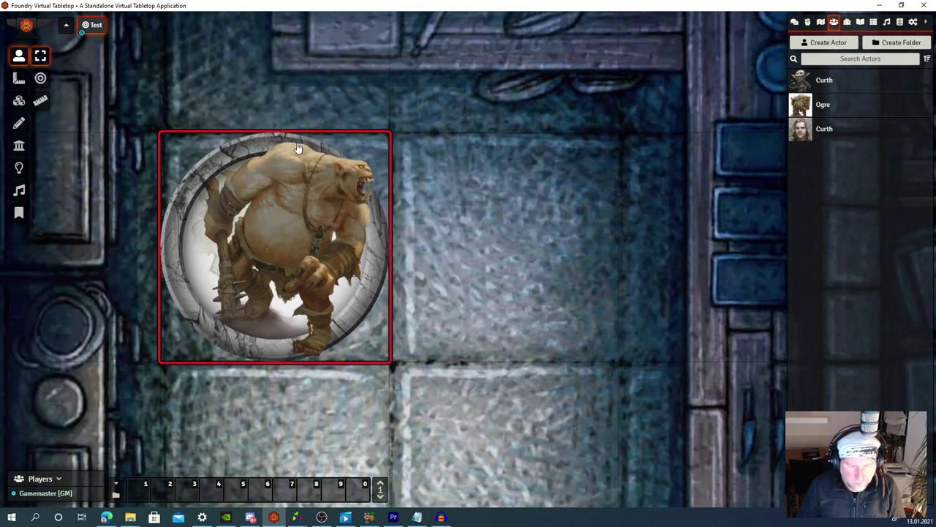
{"action": "scroll", "coordinate": [355, 179], "scroll_direction": "up", "scroll_amount": 3}
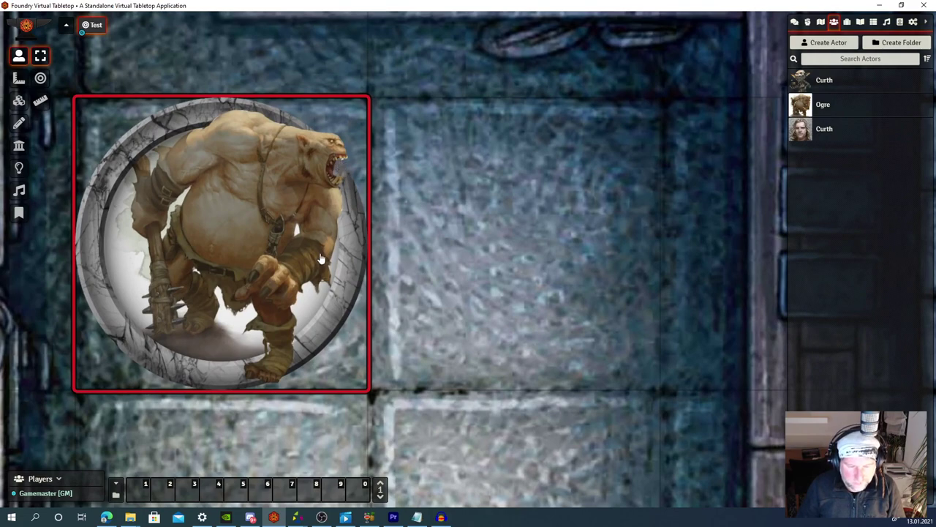
{"action": "scroll", "coordinate": [322, 278], "scroll_direction": "down", "scroll_amount": 2}
{"action": "scroll", "coordinate": [362, 289], "scroll_direction": "down", "scroll_amount": 2}
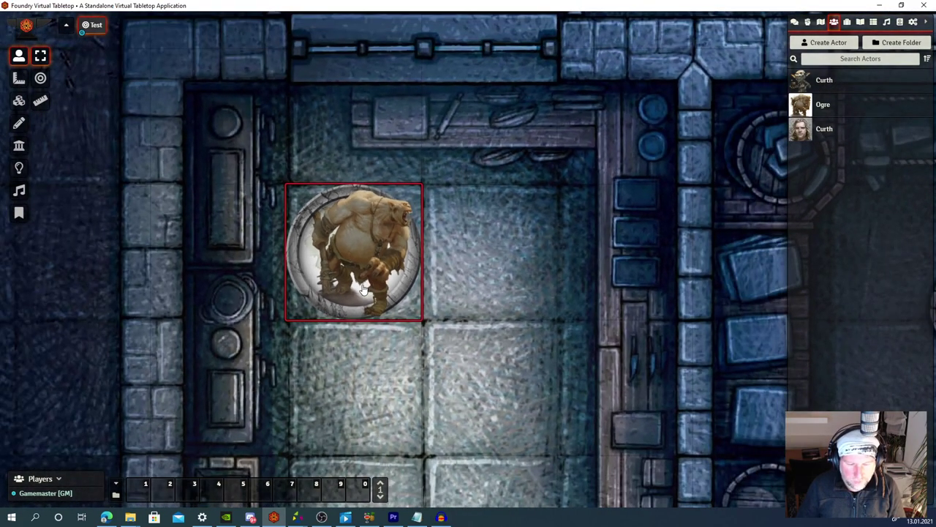
{"action": "scroll", "coordinate": [431, 263], "scroll_direction": "down", "scroll_amount": 1}
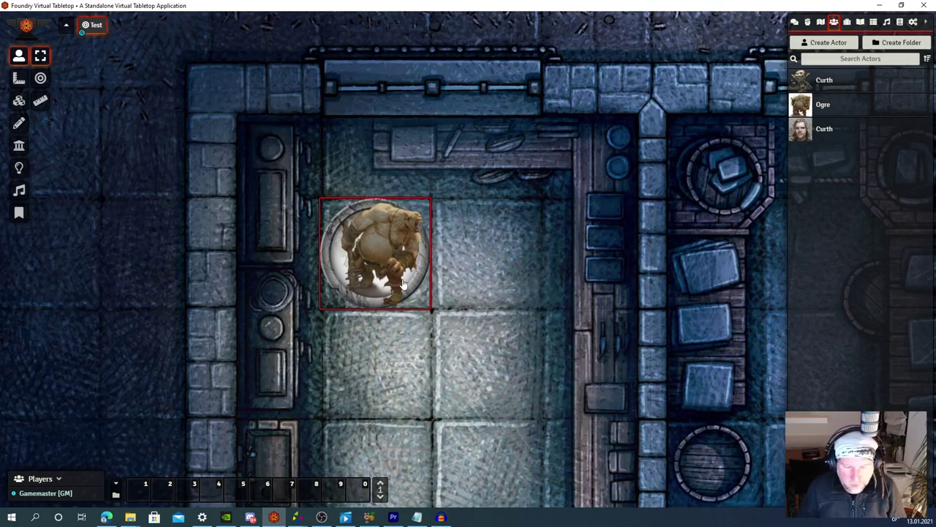
{"action": "scroll", "coordinate": [391, 225], "scroll_direction": "down", "scroll_amount": 8}
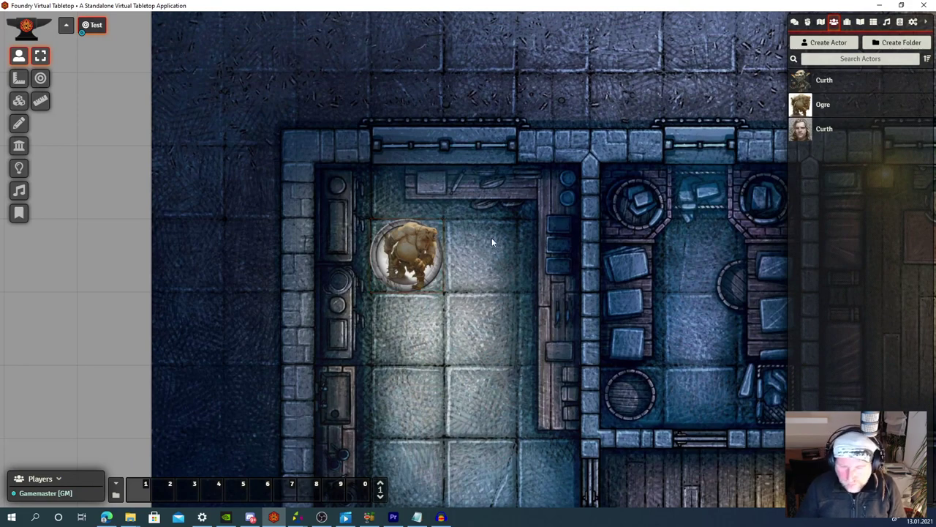
{"action": "scroll", "coordinate": [460, 231], "scroll_direction": "up", "scroll_amount": 5}
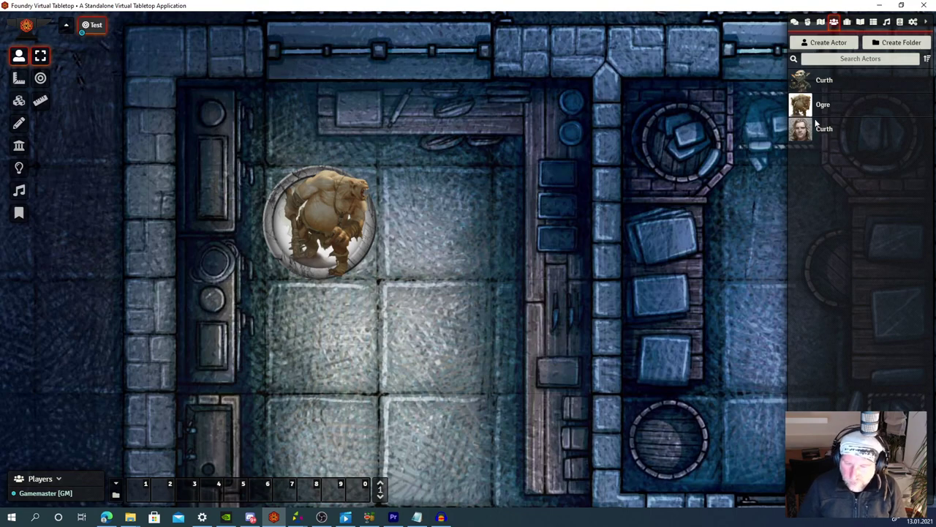
Open Curth's tokenizer, duplicate the goblin image as layer 4, and open its Mask Editor.
{"action": "left_click", "coordinate": [824, 82]}
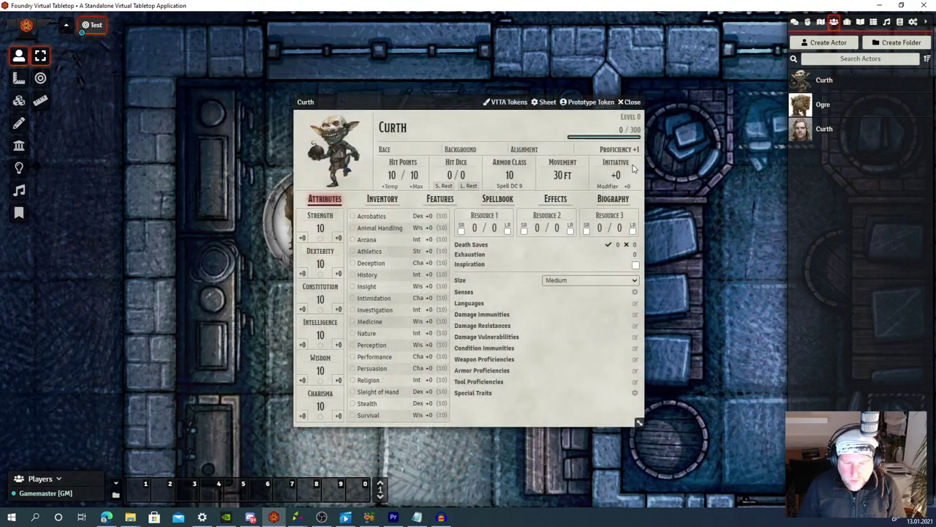
{"action": "left_click", "coordinate": [504, 102]}
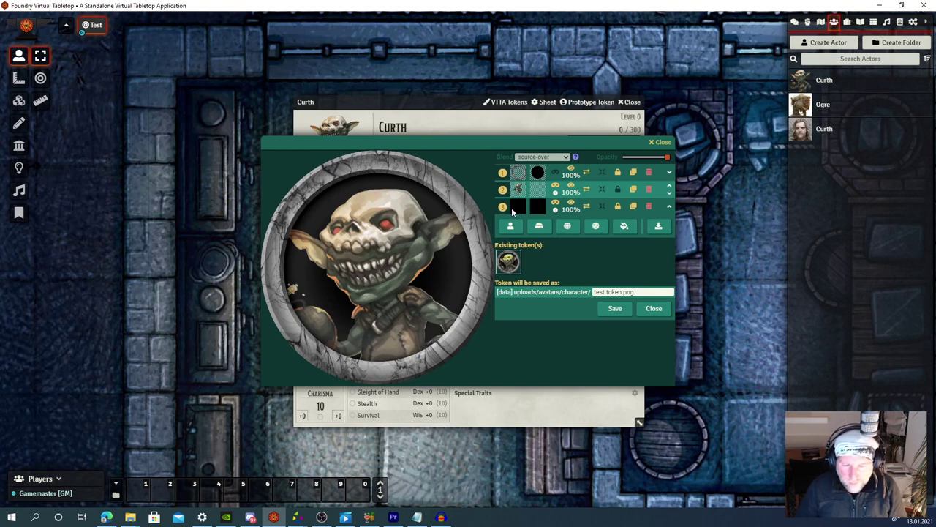
{"action": "left_click", "coordinate": [634, 190]}
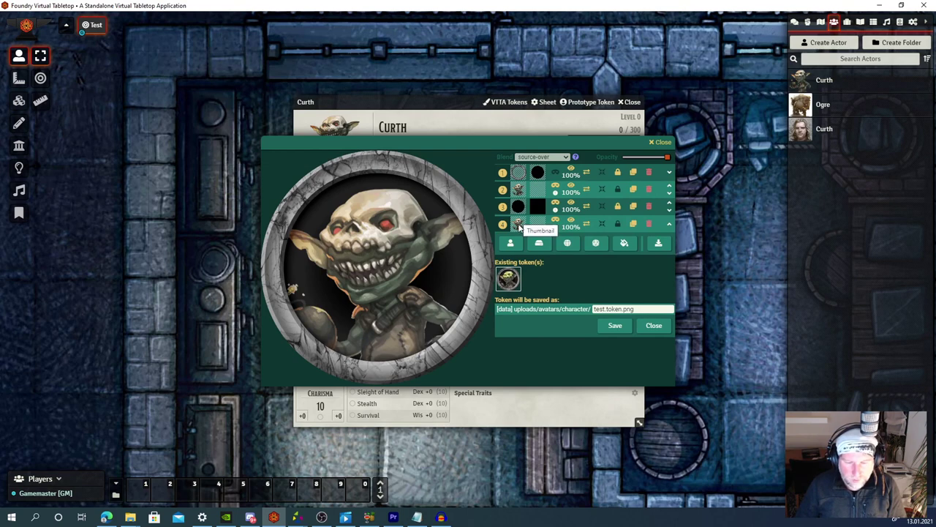
{"action": "left_click", "coordinate": [537, 228]}
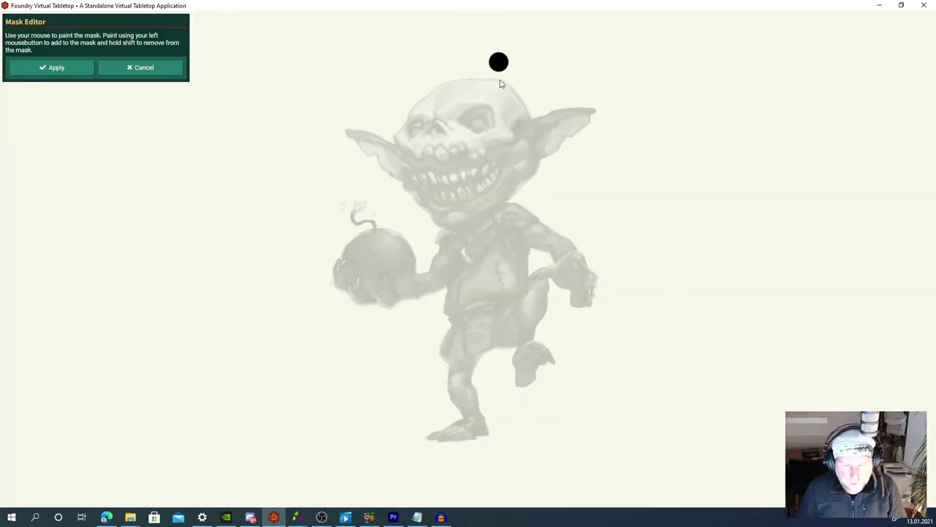
Mask Curth's fourth layer to the goblin's skull, from the crown down to the eye, and apply it.
{"action": "mouse_move", "coordinate": [514, 109]}
{"action": "left_mouse_down"}
{"action": "mouse_move", "coordinate": [448, 93]}
{"action": "mouse_move", "coordinate": [405, 142]}
{"action": "mouse_move", "coordinate": [442, 155]}
{"action": "mouse_move", "coordinate": [466, 144]}
{"action": "mouse_move", "coordinate": [474, 155]}
{"action": "mouse_move", "coordinate": [511, 141]}
{"action": "mouse_move", "coordinate": [519, 112]}
{"action": "mouse_move", "coordinate": [496, 127]}
{"action": "mouse_move", "coordinate": [501, 103]}
{"action": "mouse_move", "coordinate": [482, 132]}
{"action": "left_mouse_up"}
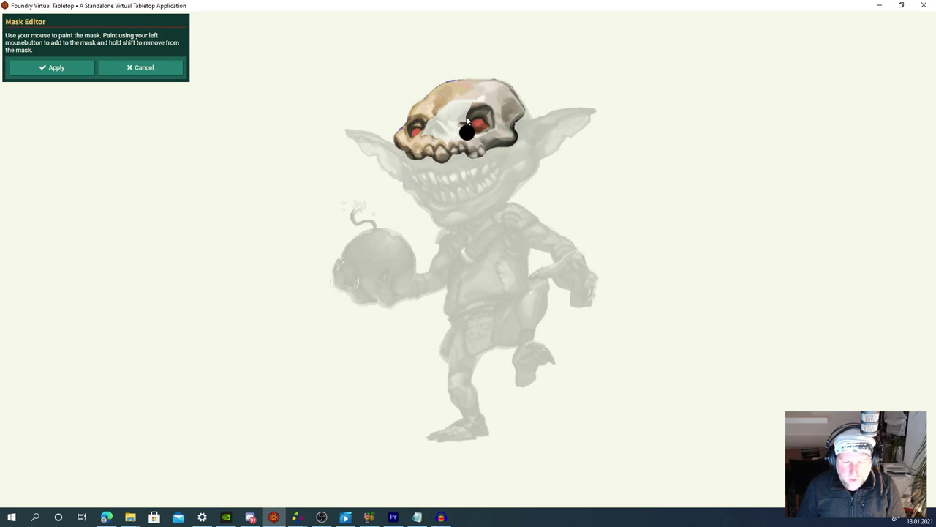
{"action": "mouse_move", "coordinate": [484, 97]}
{"action": "left_mouse_down"}
{"action": "mouse_move", "coordinate": [457, 100]}
{"action": "mouse_move", "coordinate": [424, 136]}
{"action": "mouse_move", "coordinate": [443, 116]}
{"action": "mouse_move", "coordinate": [438, 136]}
{"action": "mouse_move", "coordinate": [454, 112]}
{"action": "mouse_move", "coordinate": [445, 136]}
{"action": "mouse_move", "coordinate": [480, 132]}
{"action": "mouse_move", "coordinate": [491, 117]}
{"action": "mouse_move", "coordinate": [491, 99]}
{"action": "mouse_move", "coordinate": [459, 97]}
{"action": "mouse_move", "coordinate": [445, 77]}
{"action": "left_mouse_up"}
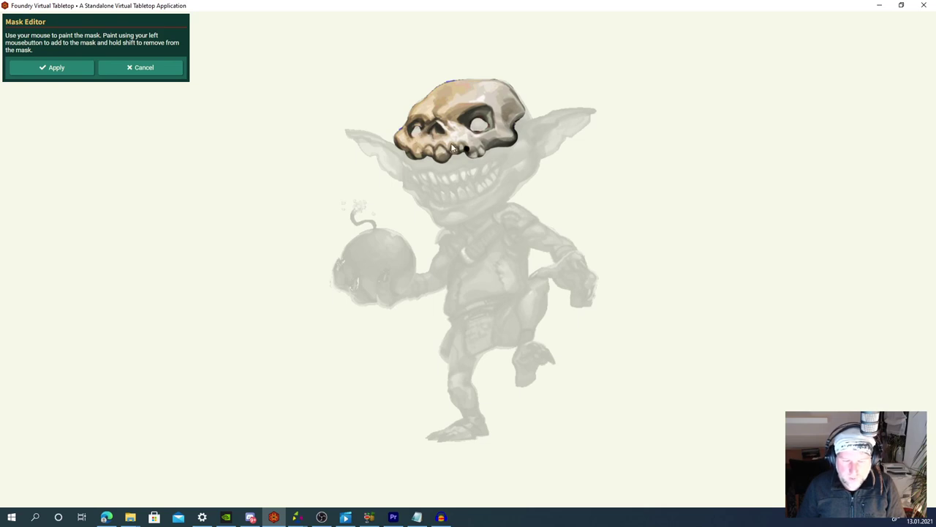
{"action": "left_click", "coordinate": [77, 69]}
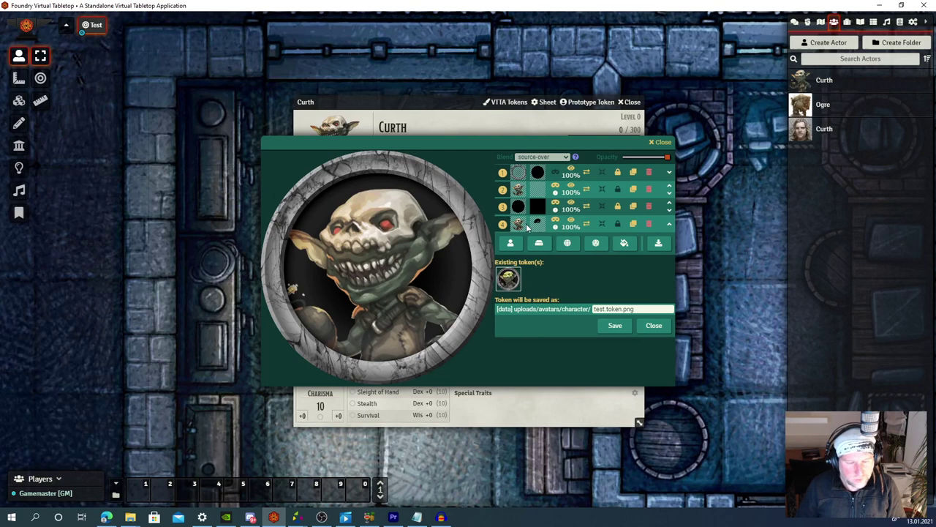
Add a new bright yellow colour layer to Curth's token.
{"action": "left_click", "coordinate": [625, 244]}
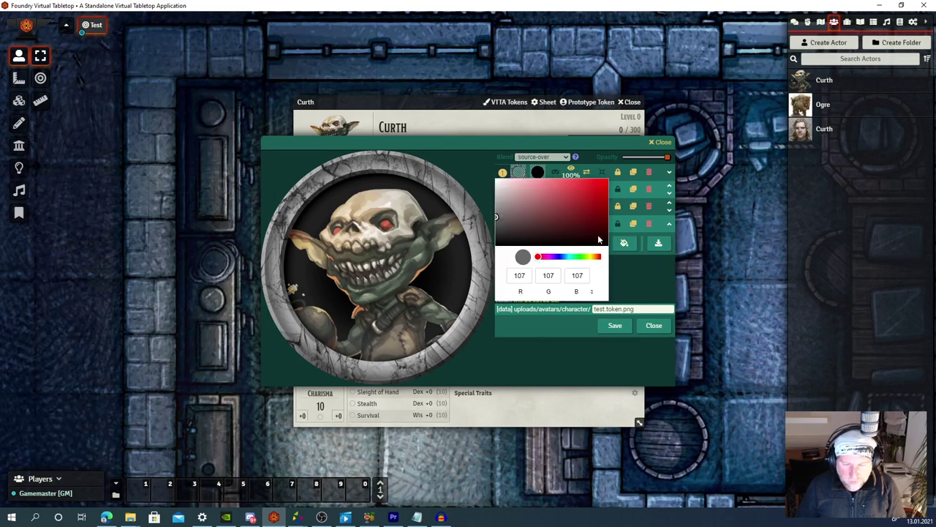
{"action": "left_click", "coordinate": [586, 259]}
{"action": "left_click_drag", "start_coordinate": [577, 212], "coordinate": [583, 185]}
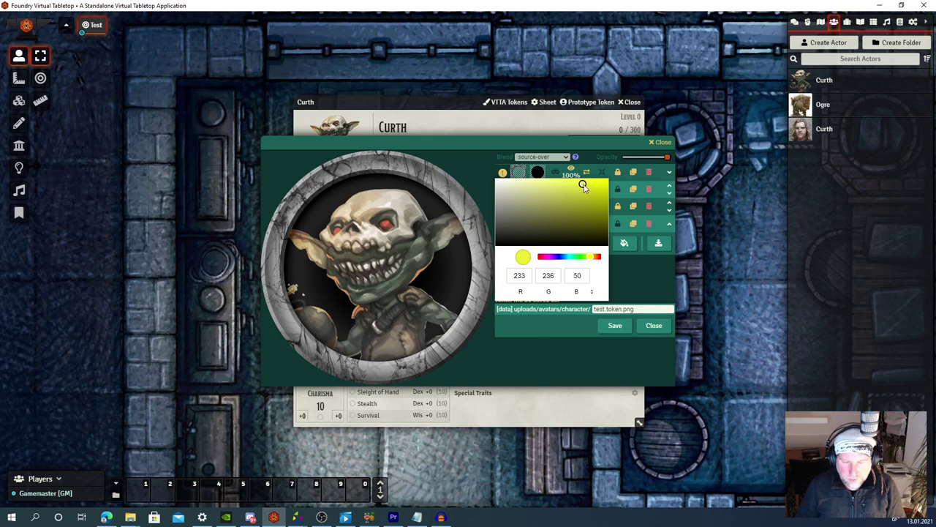
{"action": "key", "text": "Return"}
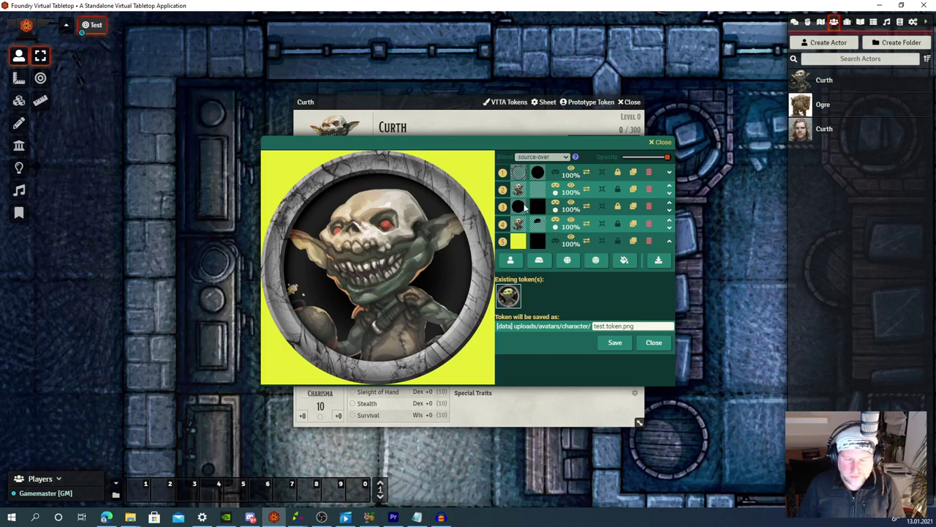
Mask the yellow layer and move it up to row 2, over the goblin's skull.
{"action": "left_click", "coordinate": [556, 244]}
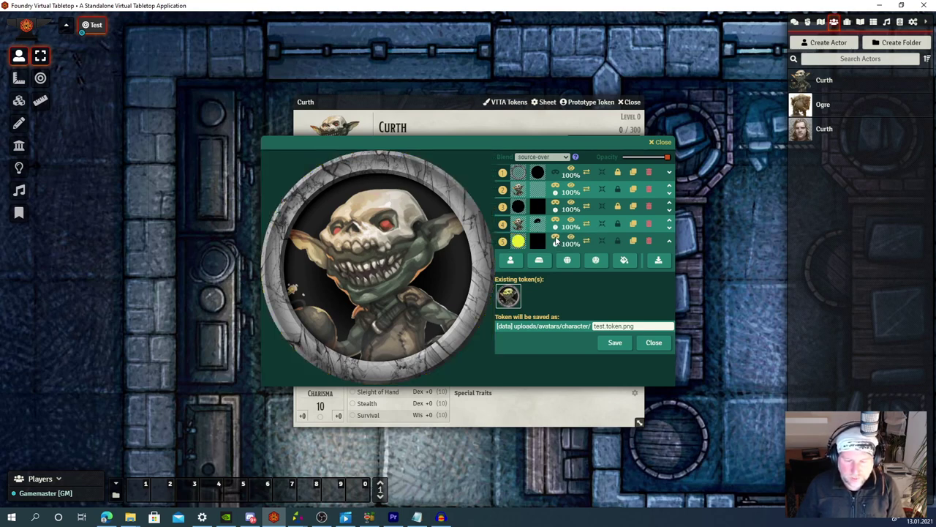
{"action": "left_click", "coordinate": [556, 241]}
{"action": "left_click", "coordinate": [556, 241]}
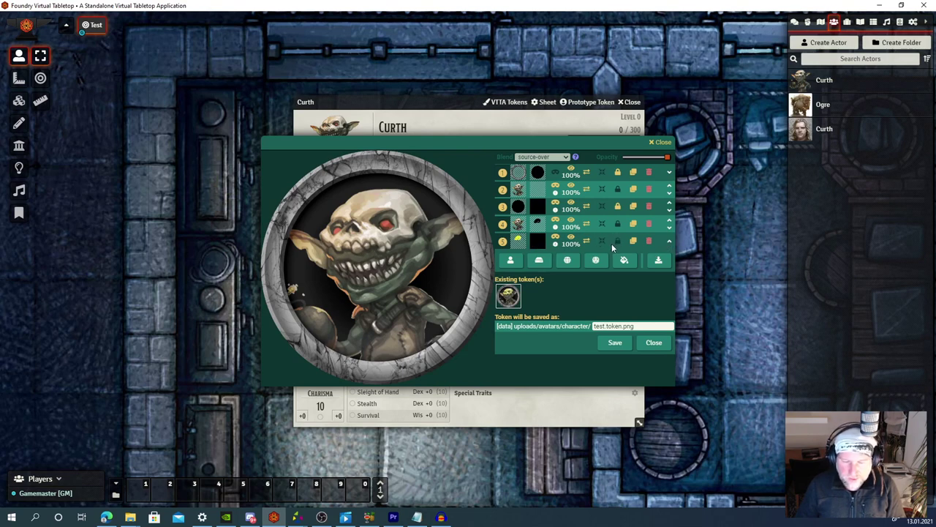
{"action": "left_click", "coordinate": [669, 239]}
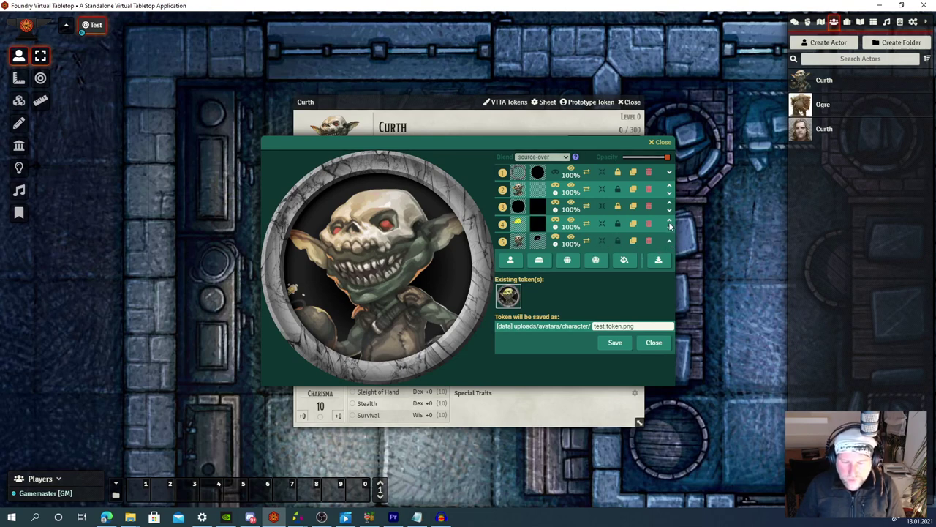
{"action": "left_click", "coordinate": [669, 220]}
{"action": "left_click", "coordinate": [669, 204]}
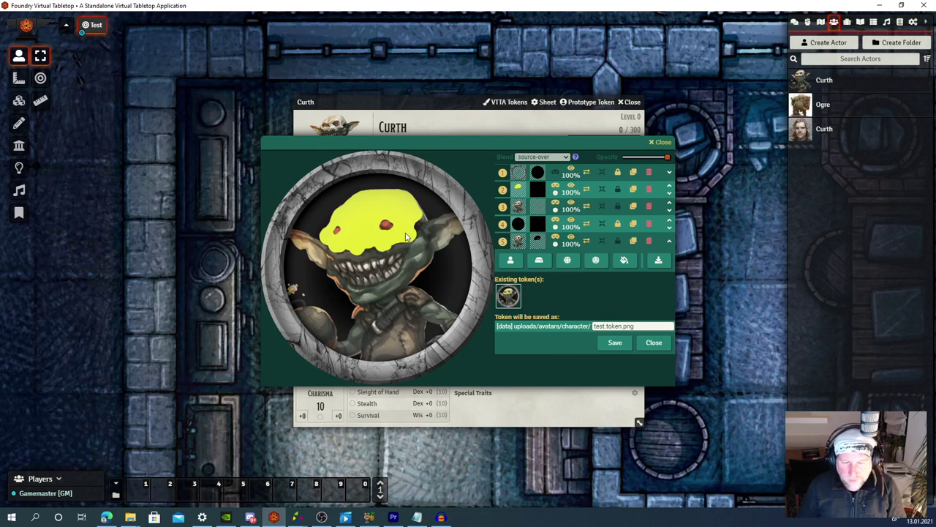
Set the yellow layer's blend to overlay with opacity around 48%.
{"action": "left_click", "coordinate": [503, 191]}
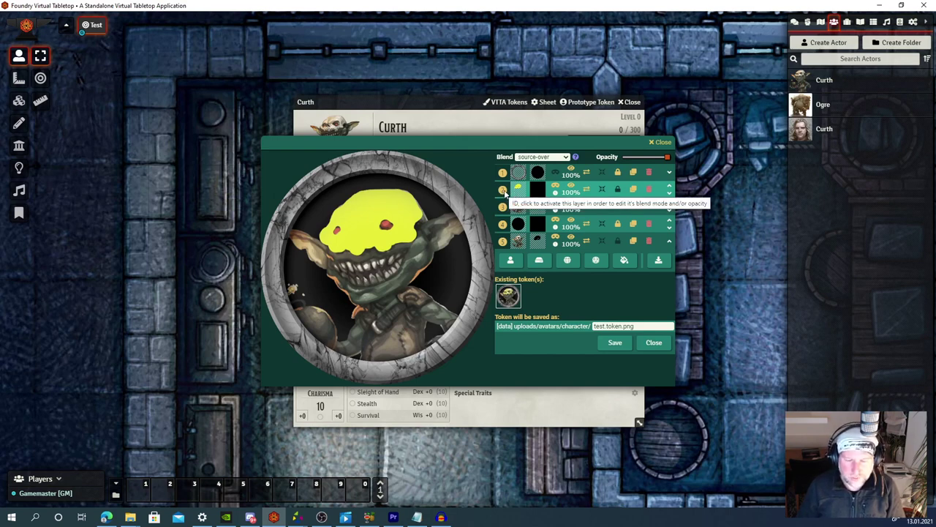
{"action": "left_click", "coordinate": [534, 158]}
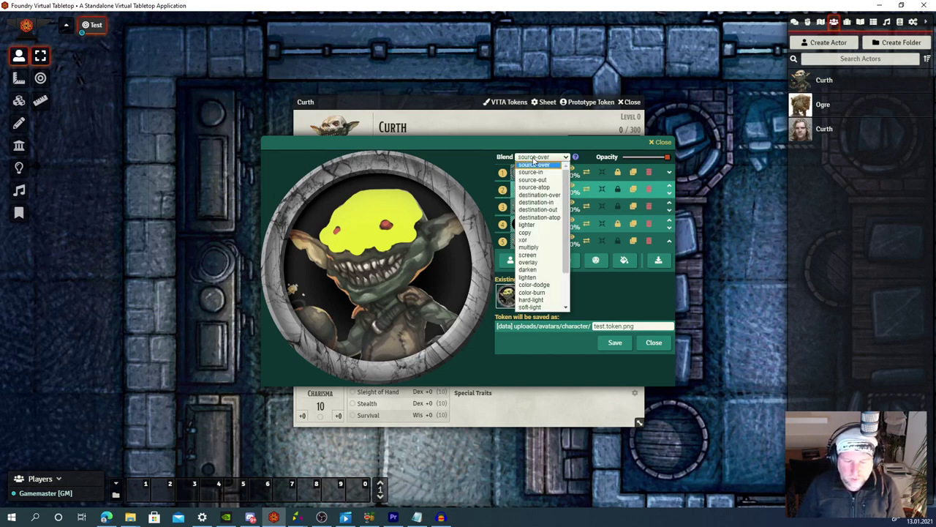
{"action": "left_click", "coordinate": [529, 262]}
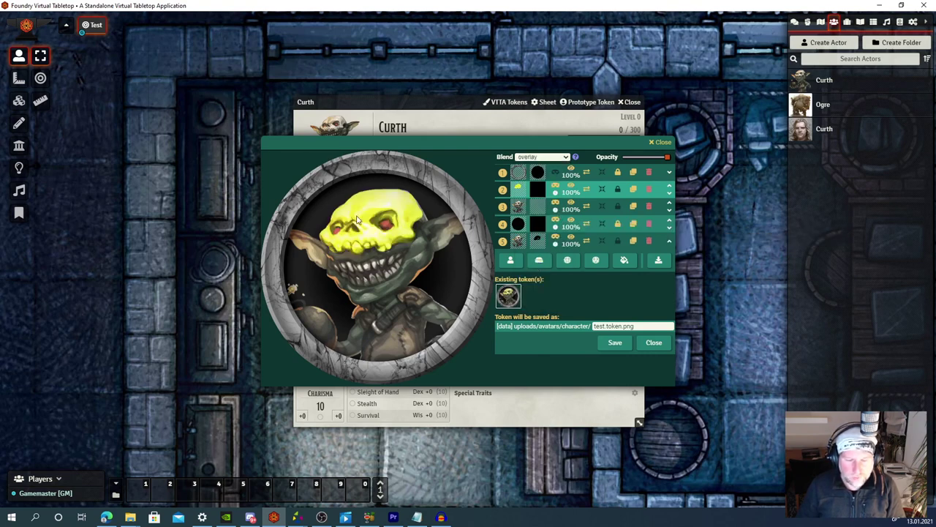
{"action": "left_click_drag", "start_coordinate": [667, 158], "coordinate": [621, 162]}
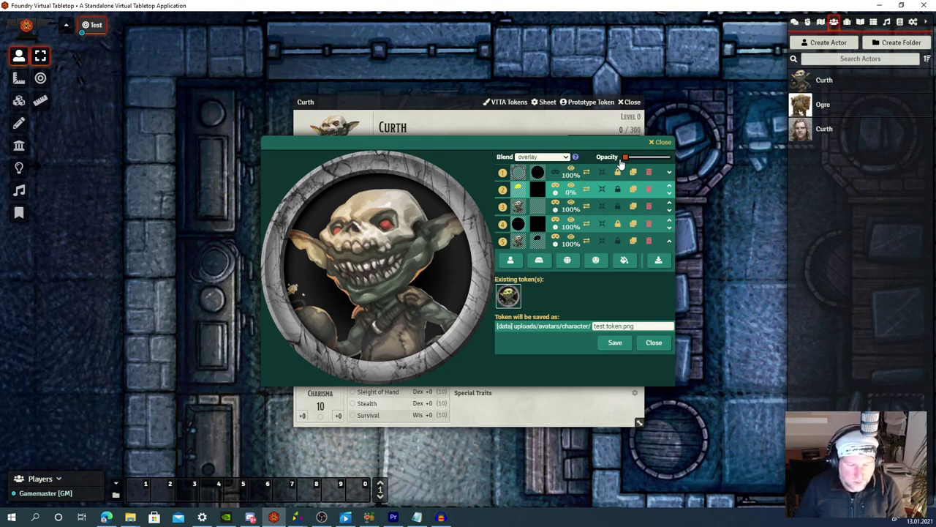
{"action": "left_click_drag", "start_coordinate": [621, 164], "coordinate": [636, 164]}
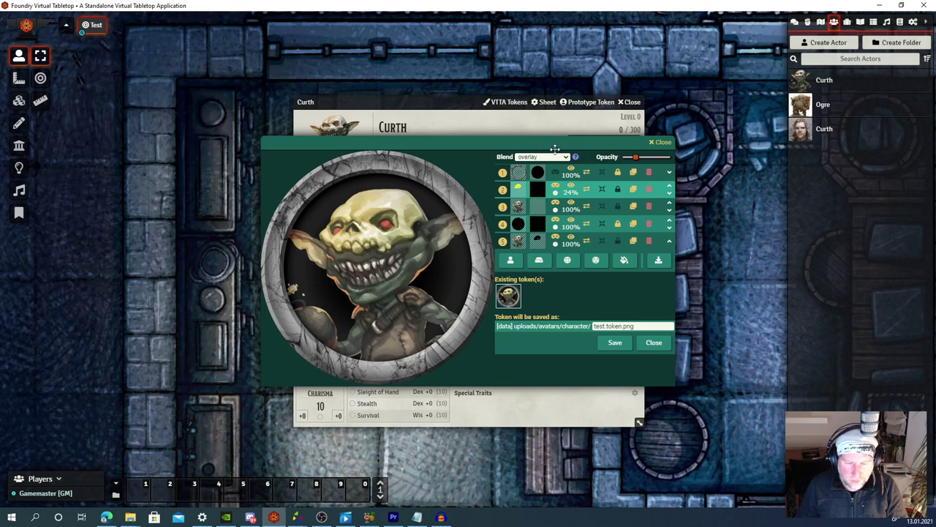
{"action": "left_click_drag", "start_coordinate": [636, 160], "coordinate": [647, 162]}
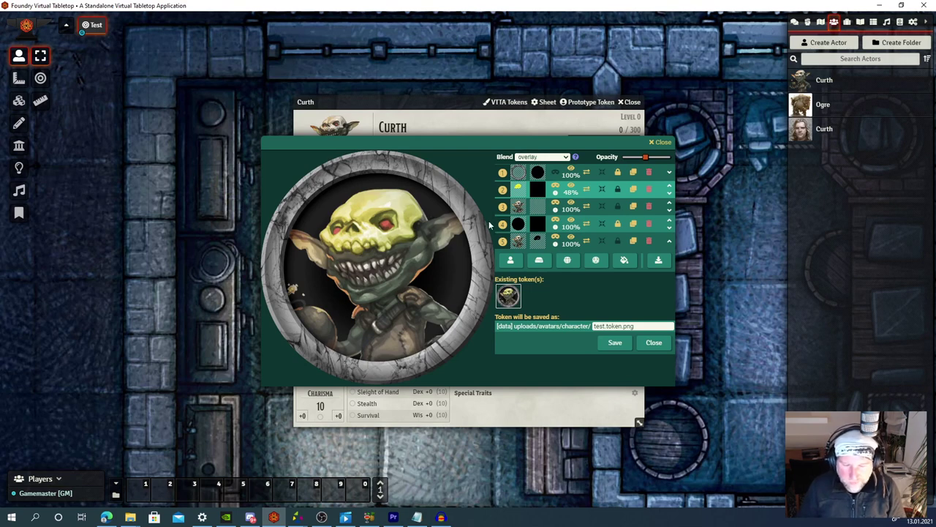
Recolour the tint layer to blue (RGB 20, 35, 245), turning the goblin's skull purple.
{"action": "left_click", "coordinate": [518, 188]}
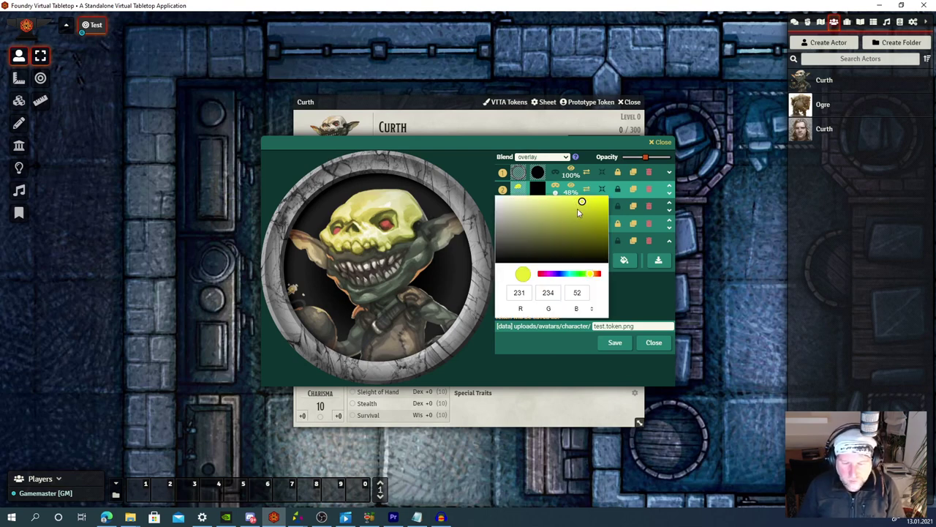
{"action": "left_click_drag", "start_coordinate": [582, 202], "coordinate": [598, 203]}
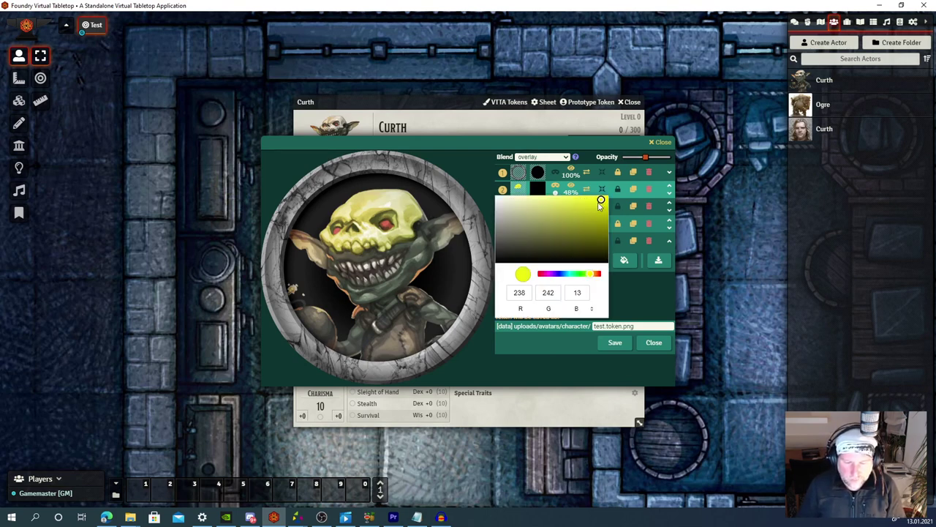
{"action": "key", "text": "Return"}
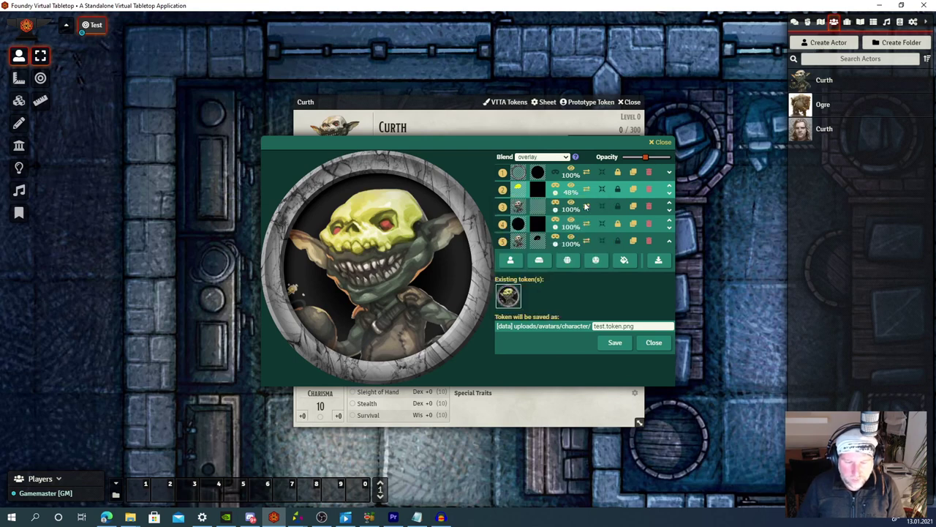
{"action": "left_click", "coordinate": [518, 189]}
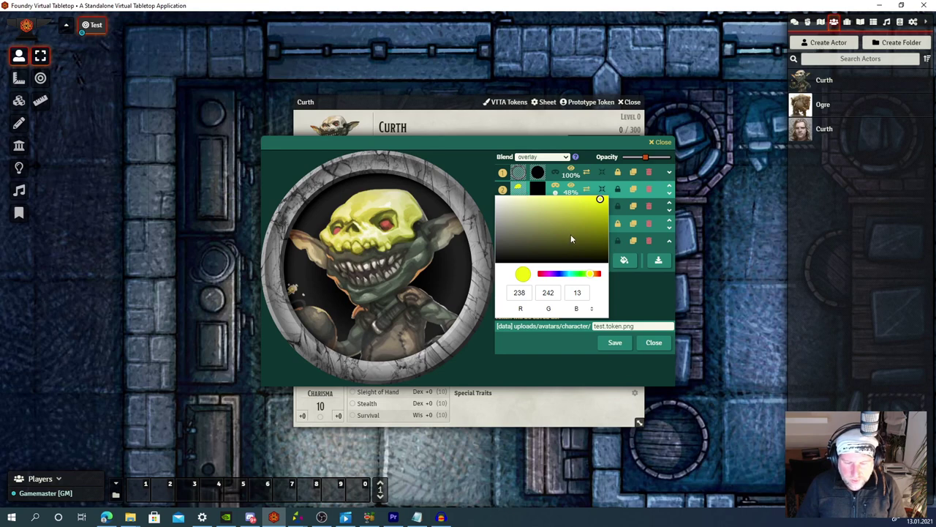
{"action": "left_click", "coordinate": [560, 274]}
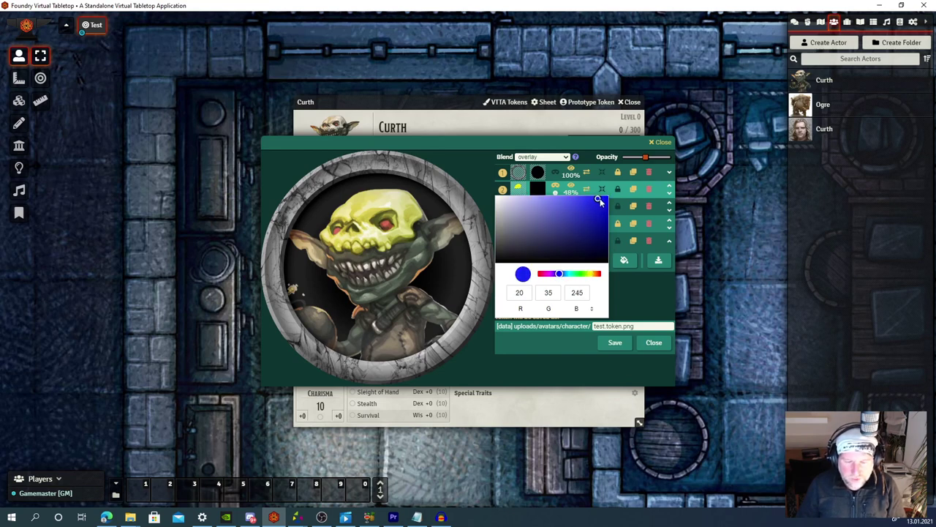
{"action": "key", "text": "Return"}
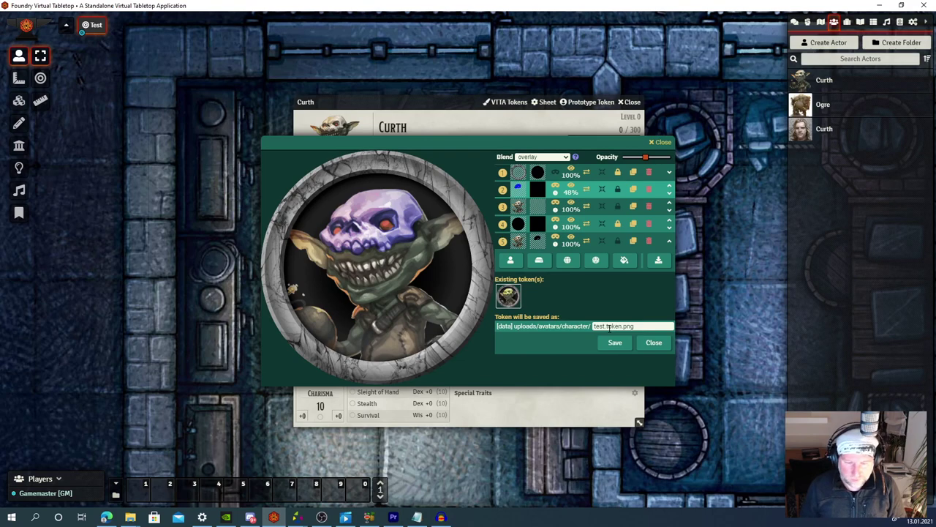
Save the goblin token, place it beside the Ogre, and open human Curth's token editor.
{"action": "left_click", "coordinate": [615, 343]}
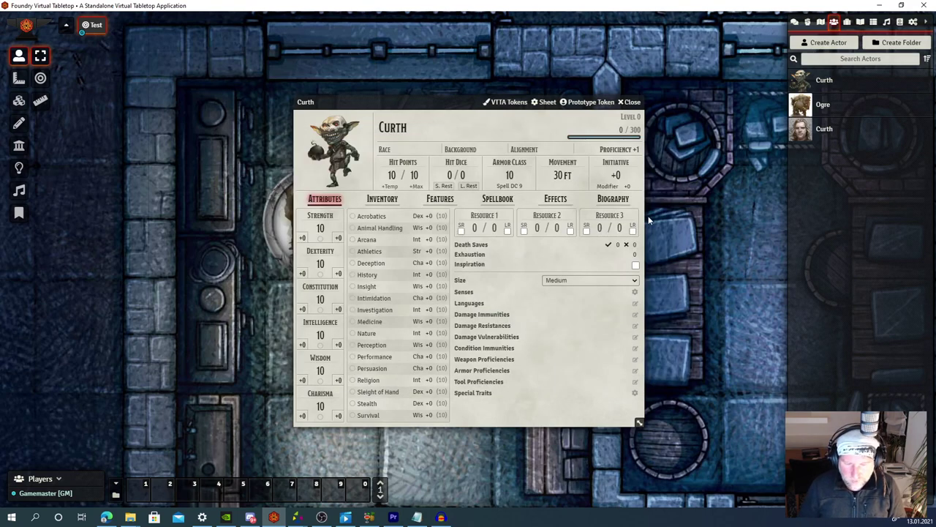
{"action": "left_click", "coordinate": [632, 103]}
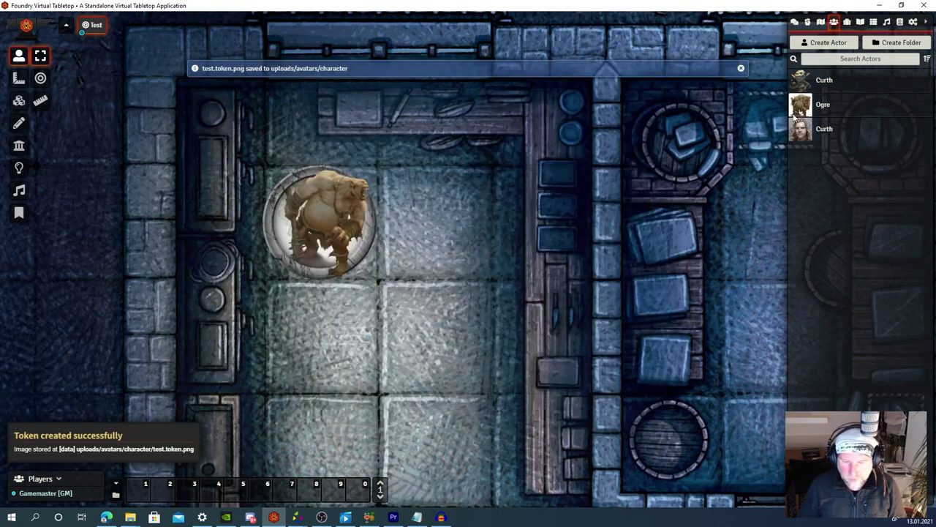
{"action": "left_click_drag", "start_coordinate": [824, 80], "coordinate": [448, 245]}
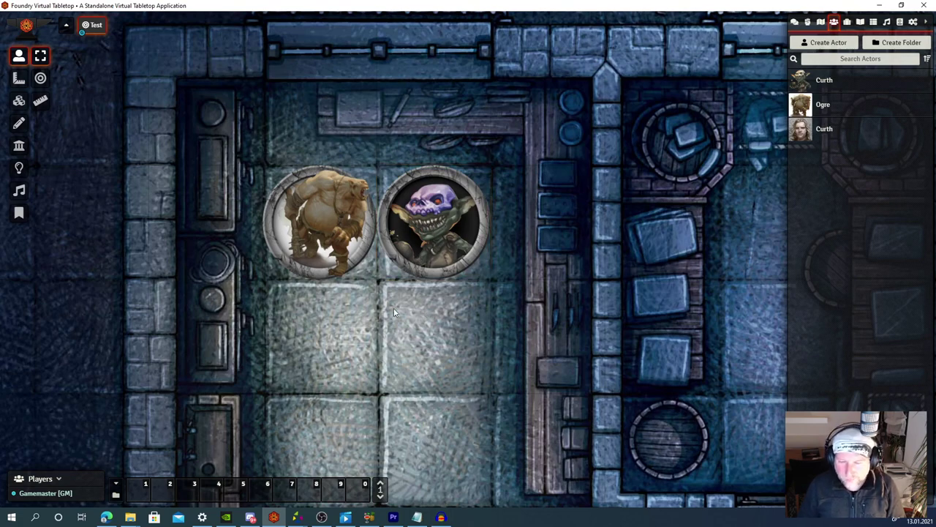
{"action": "left_click", "coordinate": [825, 134]}
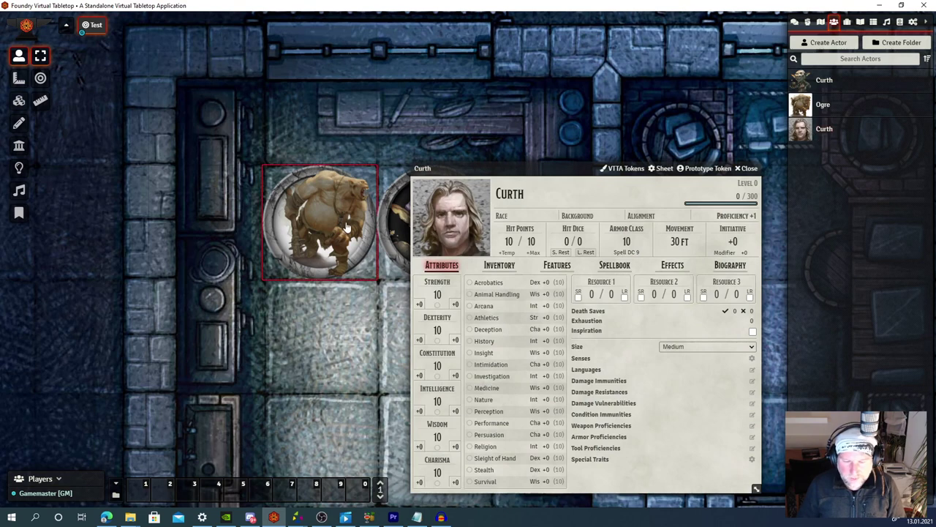
{"action": "left_click", "coordinate": [625, 169]}
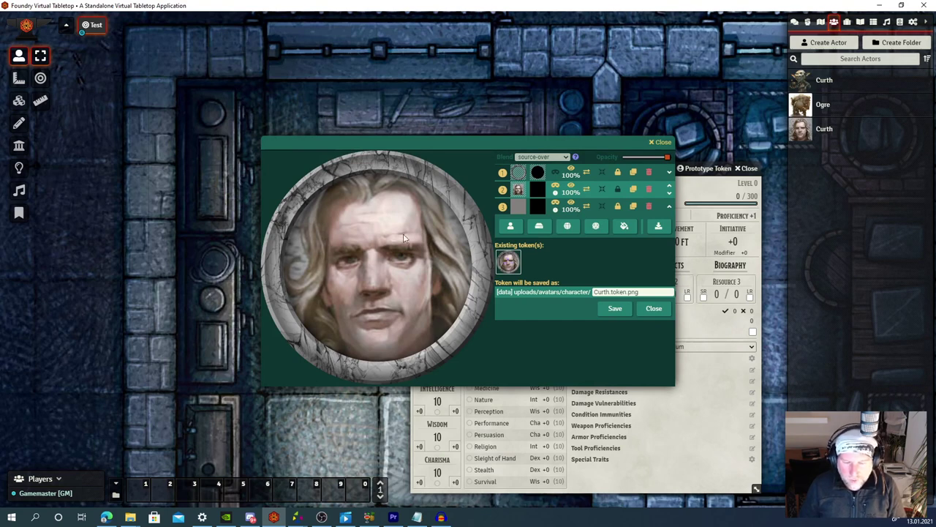
Add a red fill layer, duplicate the portrait layer, and open the duplicate's mask editor.
{"action": "left_click", "coordinate": [624, 226]}
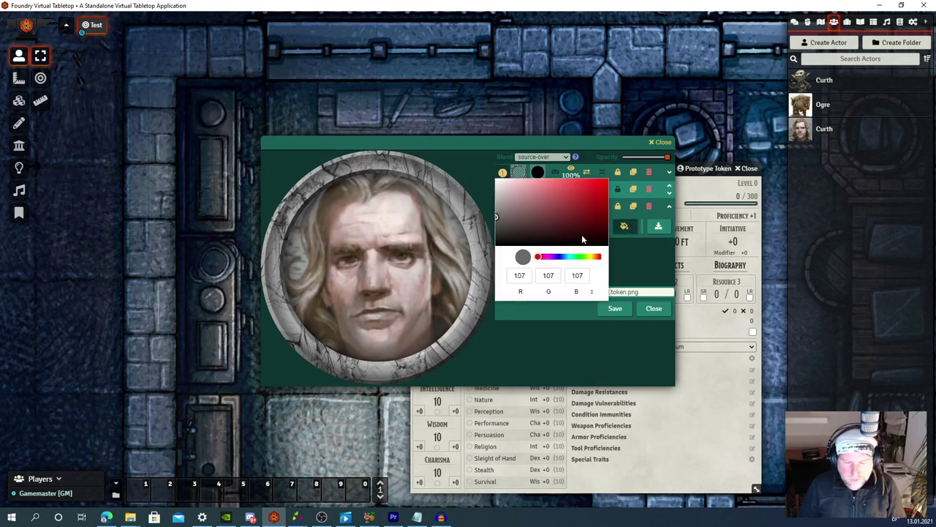
{"action": "left_click_drag", "start_coordinate": [593, 193], "coordinate": [602, 188]}
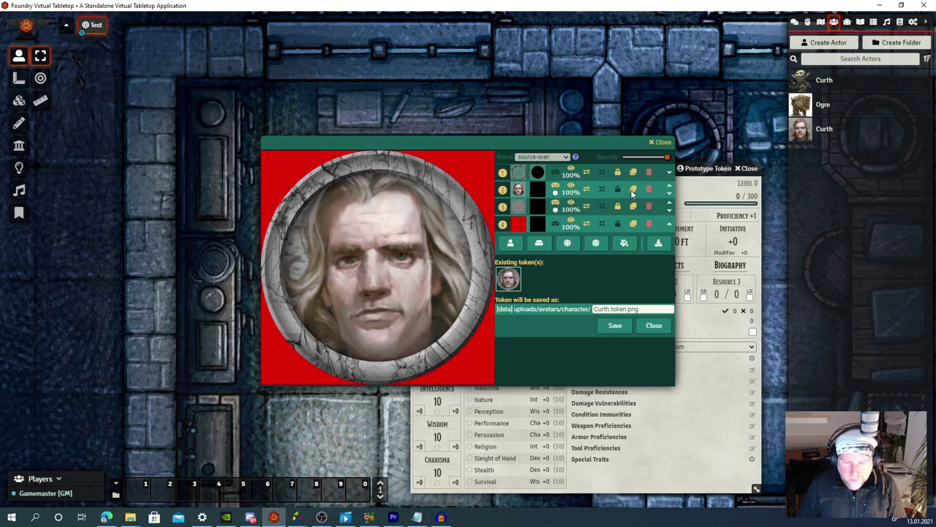
{"action": "left_click", "coordinate": [632, 190]}
{"action": "left_click", "coordinate": [533, 243]}
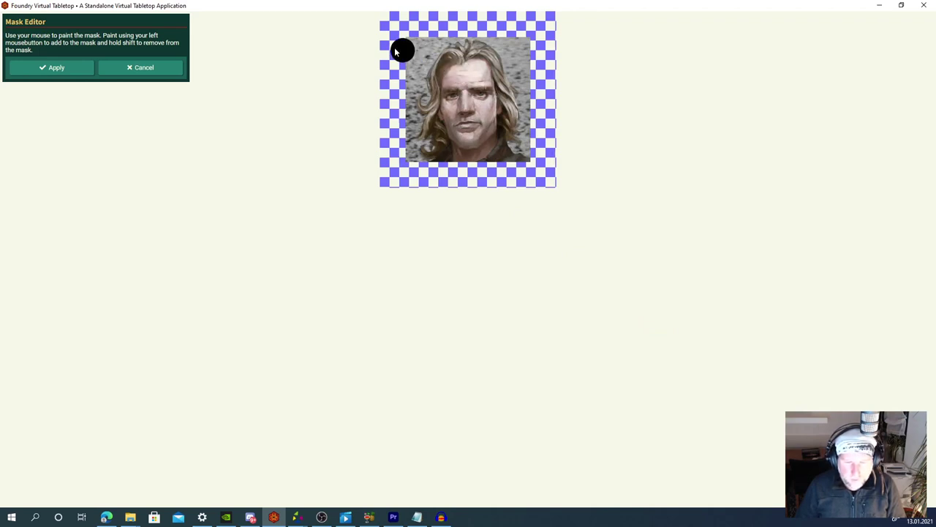
With a smaller brush, paint war-paint stripes over Curth's brows, nose, cheeks and chin, then apply.
{"action": "mouse_move", "coordinate": [570, 48]}
{"action": "left_mouse_down"}
{"action": "mouse_move", "coordinate": [385, 38]}
{"action": "mouse_move", "coordinate": [542, 30]}
{"action": "mouse_move", "coordinate": [396, 22]}
{"action": "mouse_move", "coordinate": [574, 13]}
{"action": "mouse_move", "coordinate": [511, 26]}
{"action": "mouse_move", "coordinate": [504, 50]}
{"action": "mouse_move", "coordinate": [376, 53]}
{"action": "mouse_move", "coordinate": [508, 60]}
{"action": "mouse_move", "coordinate": [523, 79]}
{"action": "mouse_move", "coordinate": [467, 166]}
{"action": "mouse_move", "coordinate": [519, 91]}
{"action": "mouse_move", "coordinate": [442, 144]}
{"action": "mouse_move", "coordinate": [495, 82]}
{"action": "mouse_move", "coordinate": [450, 109]}
{"action": "mouse_move", "coordinate": [468, 75]}
{"action": "mouse_move", "coordinate": [385, 111]}
{"action": "mouse_move", "coordinate": [380, 55]}
{"action": "mouse_move", "coordinate": [381, 187]}
{"action": "mouse_move", "coordinate": [418, 126]}
{"action": "mouse_move", "coordinate": [409, 72]}
{"action": "mouse_move", "coordinate": [553, 50]}
{"action": "mouse_move", "coordinate": [551, 139]}
{"action": "mouse_move", "coordinate": [531, 172]}
{"action": "mouse_move", "coordinate": [546, 93]}
{"action": "mouse_move", "coordinate": [511, 185]}
{"action": "mouse_move", "coordinate": [397, 185]}
{"action": "mouse_move", "coordinate": [482, 147]}
{"action": "mouse_move", "coordinate": [492, 186]}
{"action": "mouse_move", "coordinate": [477, 161]}
{"action": "mouse_move", "coordinate": [478, 113]}
{"action": "mouse_move", "coordinate": [426, 157]}
{"action": "mouse_move", "coordinate": [410, 151]}
{"action": "mouse_move", "coordinate": [465, 101]}
{"action": "left_mouse_up"}
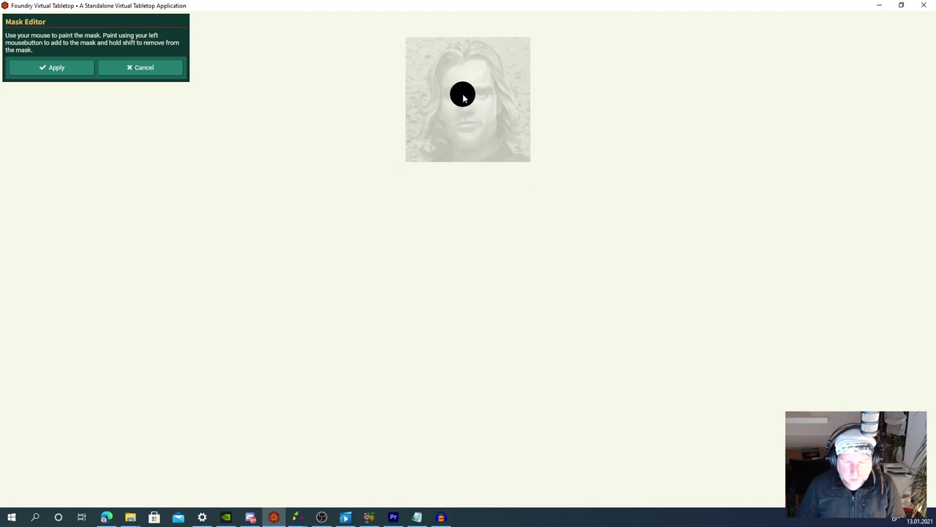
{"action": "scroll", "coordinate": [462, 94], "scroll_direction": "down", "scroll_amount": 5}
{"action": "mouse_move", "coordinate": [471, 72]}
{"action": "left_mouse_down"}
{"action": "mouse_move", "coordinate": [443, 73]}
{"action": "mouse_move", "coordinate": [489, 68]}
{"action": "mouse_move", "coordinate": [476, 76]}
{"action": "mouse_move", "coordinate": [493, 82]}
{"action": "mouse_move", "coordinate": [443, 86]}
{"action": "mouse_move", "coordinate": [464, 93]}
{"action": "mouse_move", "coordinate": [465, 110]}
{"action": "mouse_move", "coordinate": [494, 101]}
{"action": "mouse_move", "coordinate": [443, 109]}
{"action": "left_mouse_up"}
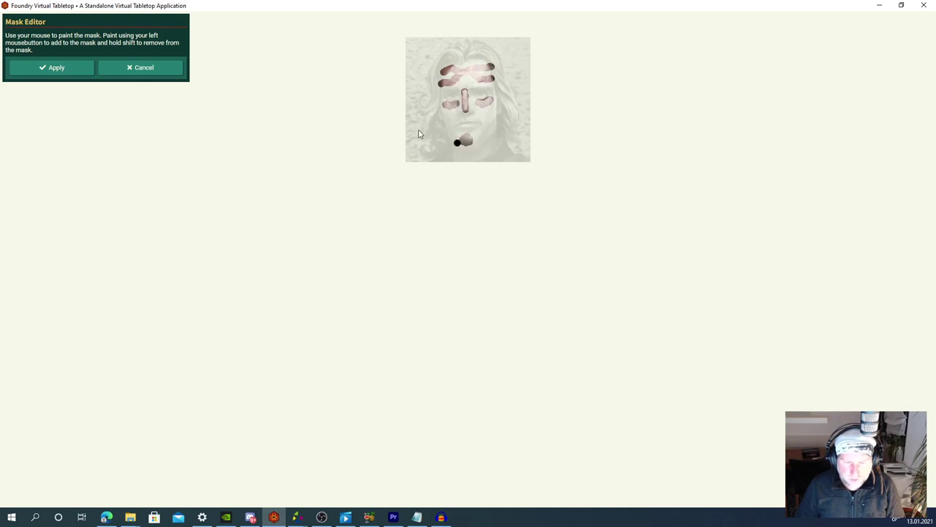
{"action": "left_click", "coordinate": [86, 67]}
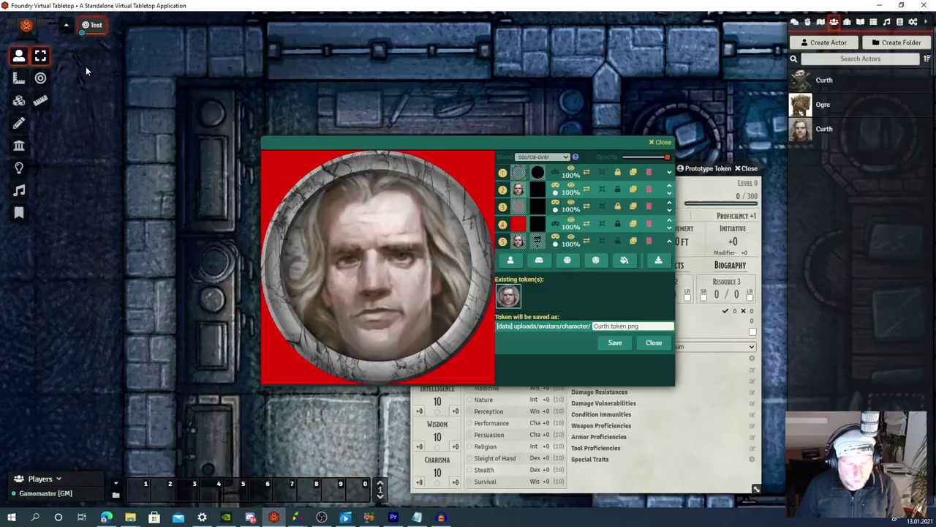
Enable the mask on the red layer and move it to slot 2 above the portrait.
{"action": "left_click", "coordinate": [556, 226]}
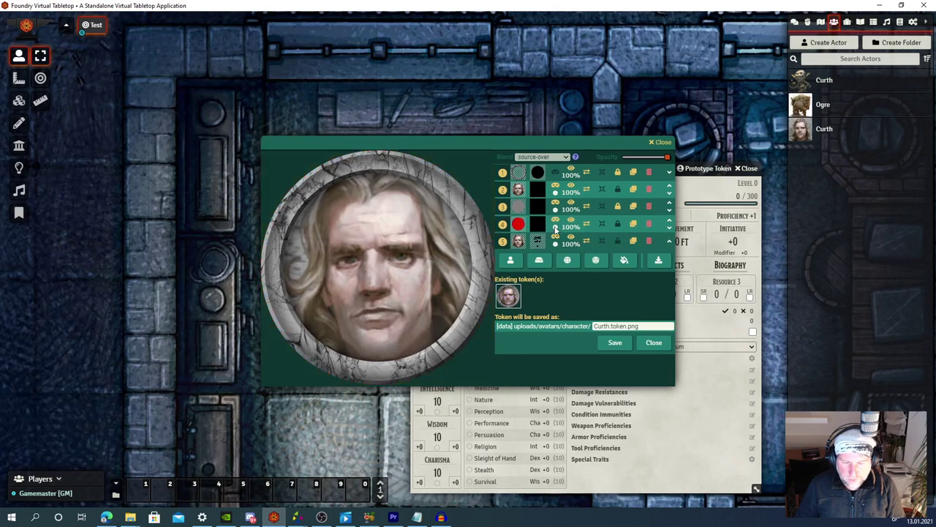
{"action": "left_click", "coordinate": [556, 220]}
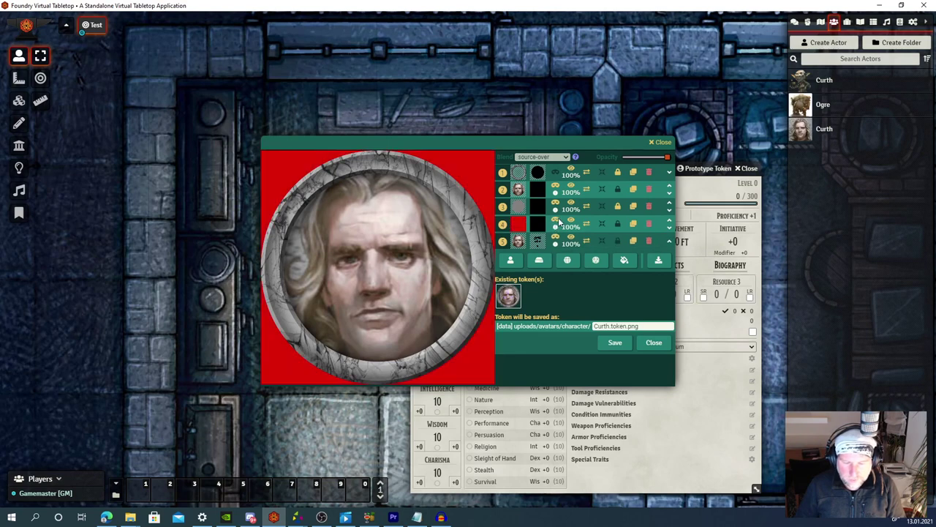
{"action": "left_click", "coordinate": [556, 221]}
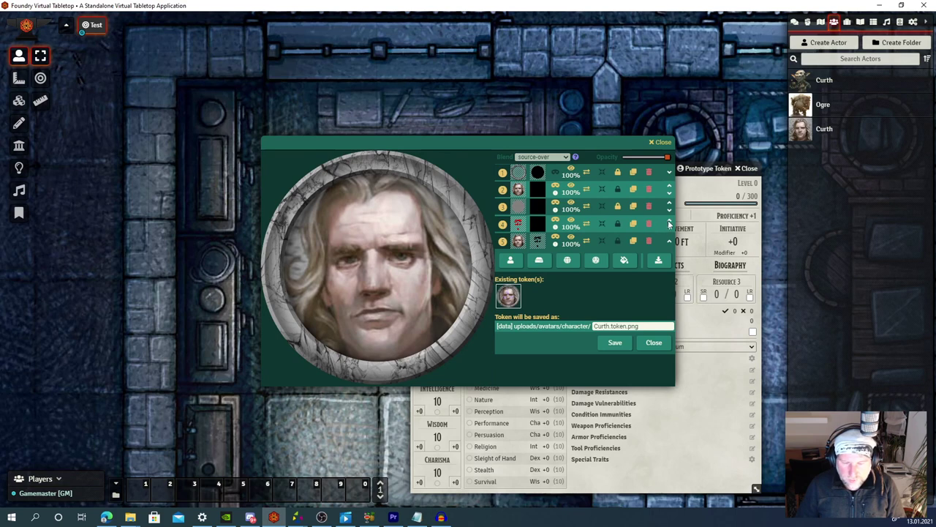
{"action": "left_click", "coordinate": [668, 219]}
{"action": "left_click", "coordinate": [669, 205]}
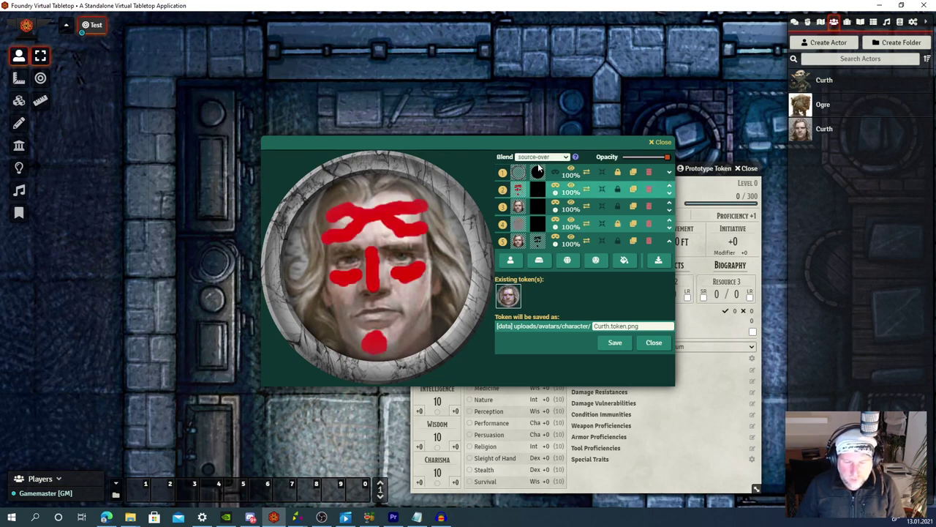
Try out blend modes on the face-paint layer and settle on saturation.
{"action": "left_click", "coordinate": [541, 158]}
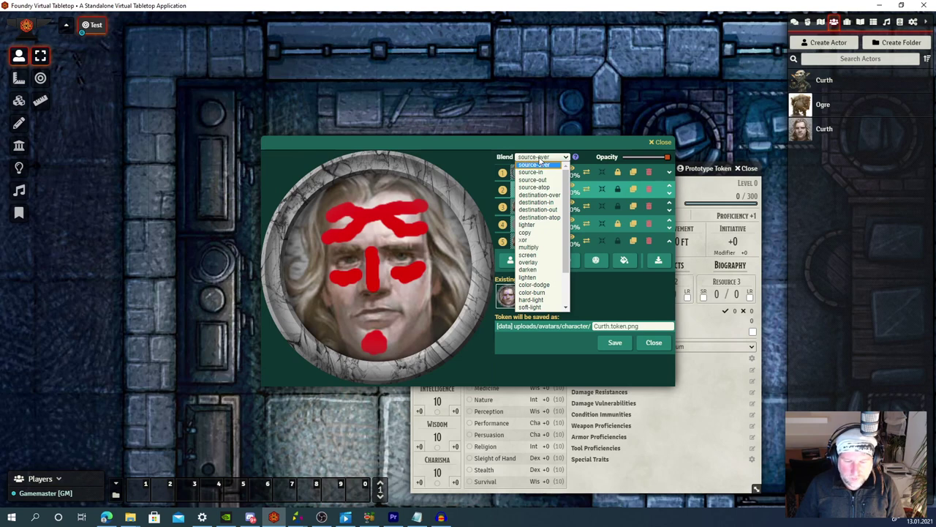
{"action": "left_click", "coordinate": [530, 226]}
{"action": "key", "text": "Down"}
{"action": "key", "text": "Down"}
{"action": "key", "text": "Down"}
{"action": "key", "text": "Down"}
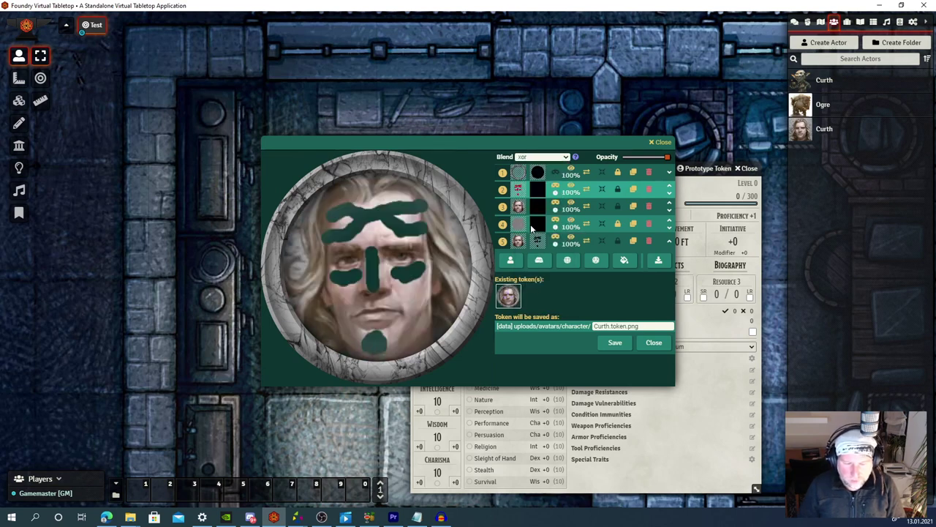
{"action": "left_click", "coordinate": [535, 158]}
{"action": "left_click", "coordinate": [535, 158]}
{"action": "key", "text": "Up"}
{"action": "key", "text": "Up"}
{"action": "key", "text": "Up"}
{"action": "key", "text": "Up"}
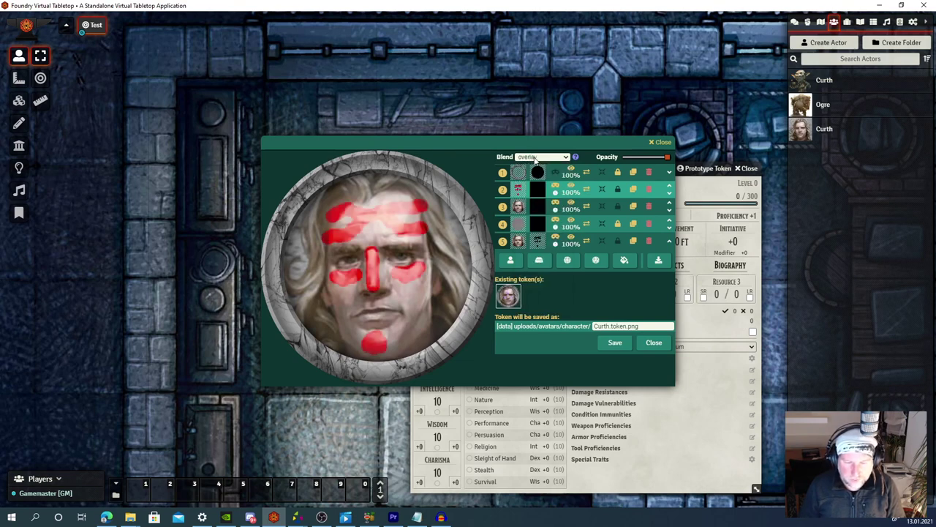
{"action": "key", "text": "Down"}
{"action": "key", "text": "Down"}
{"action": "key", "text": "Down"}
{"action": "key", "text": "Down"}
{"action": "key", "text": "Down"}
{"action": "key", "text": "Down"}
{"action": "key", "text": "Down"}
{"action": "key", "text": "Down"}
{"action": "key", "text": "Down"}
{"action": "key", "text": "Down"}
{"action": "key", "text": "Down"}
{"action": "key", "text": "Down"}
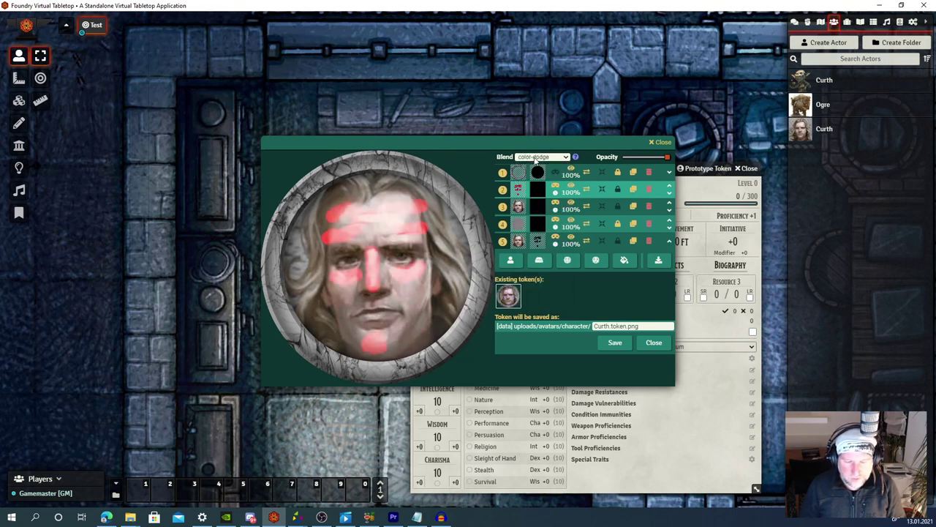
{"action": "key", "text": "Down"}
{"action": "key", "text": "Down"}
{"action": "key", "text": "Down"}
{"action": "key", "text": "Down"}
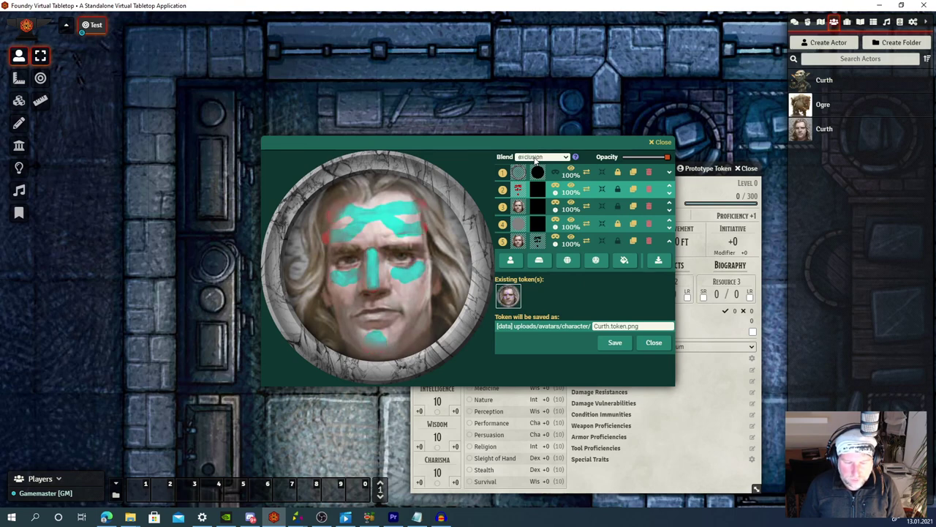
{"action": "key", "text": "Down"}
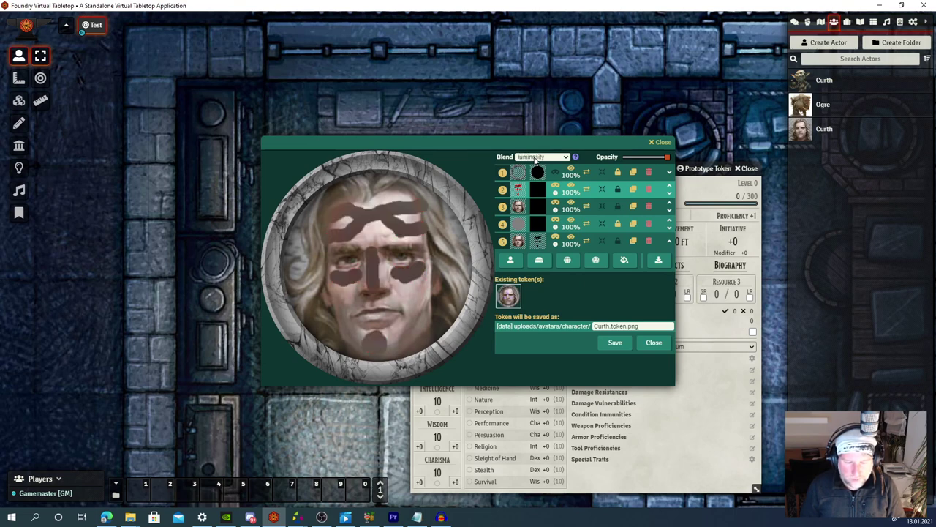
{"action": "key", "text": "Up"}
{"action": "key", "text": "Up"}
{"action": "key", "text": "Down"}
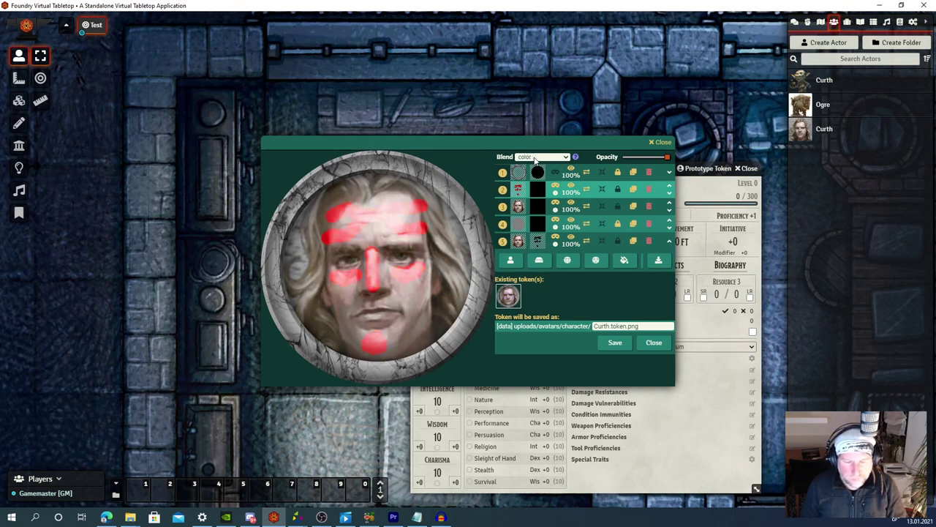
{"action": "key", "text": "Up"}
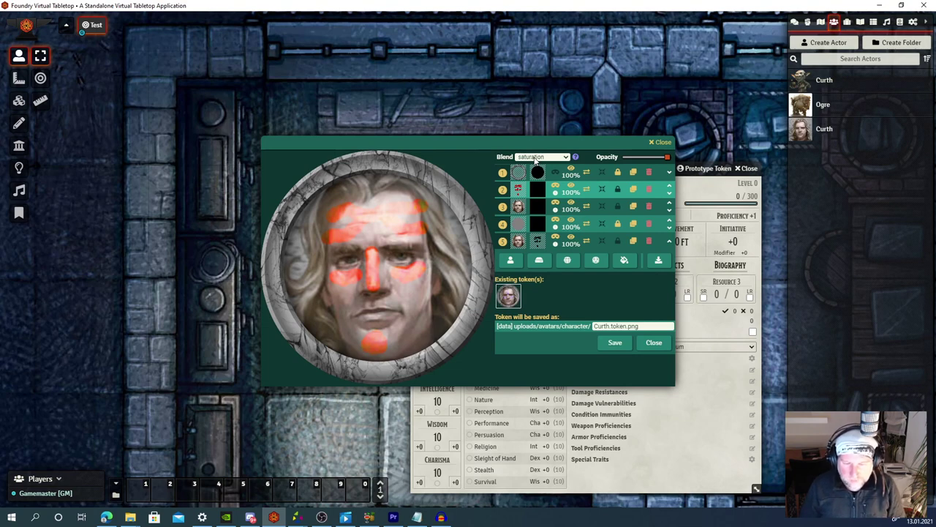
Darken the face-paint red and lower the layer's opacity to 94%.
{"action": "left_click", "coordinate": [518, 190]}
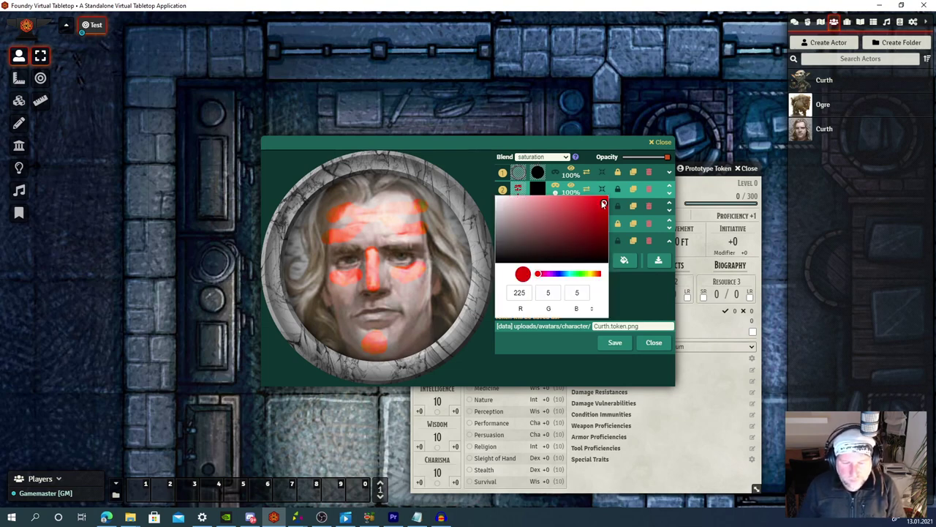
{"action": "left_click_drag", "start_coordinate": [603, 204], "coordinate": [591, 239]}
{"action": "key", "text": "Return"}
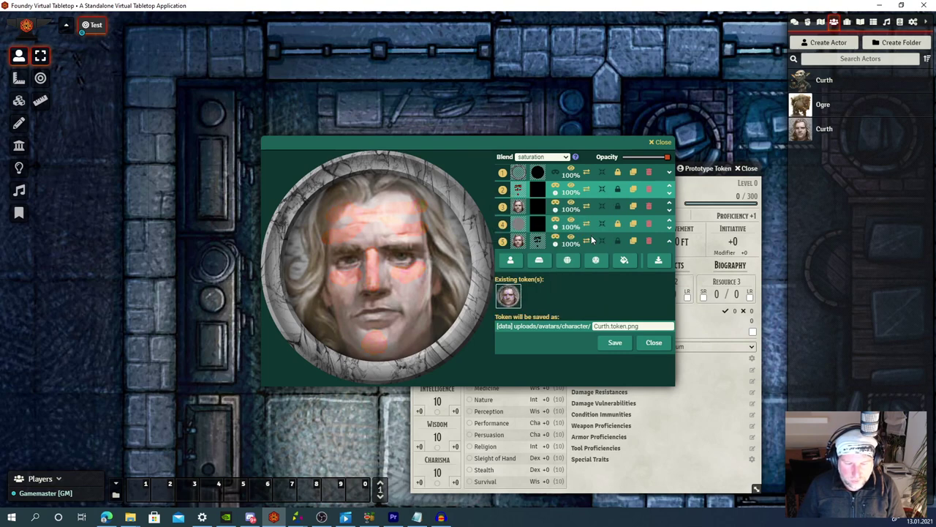
{"action": "left_click", "coordinate": [518, 190]}
{"action": "left_click_drag", "start_coordinate": [596, 238], "coordinate": [607, 222]}
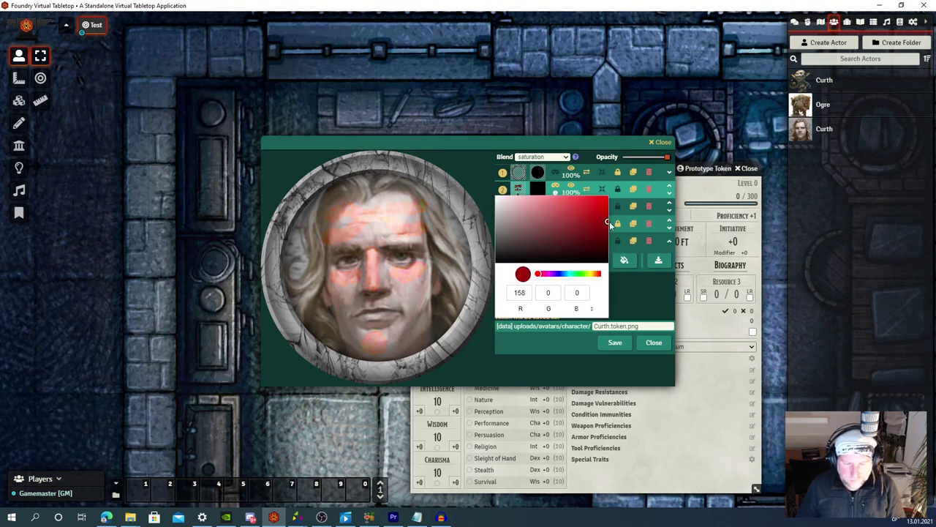
{"action": "key", "text": "Return"}
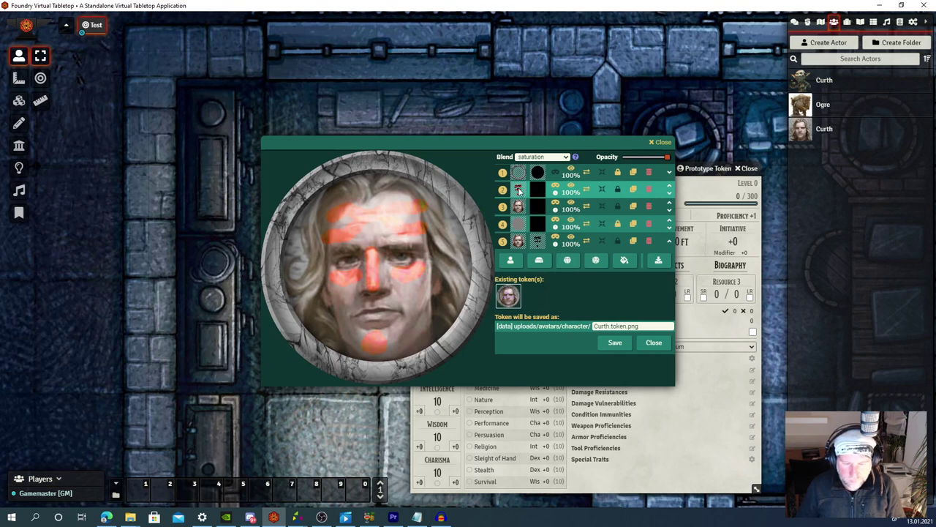
{"action": "left_click", "coordinate": [519, 190]}
{"action": "left_click_drag", "start_coordinate": [602, 222], "coordinate": [599, 235]}
{"action": "key", "text": "Return"}
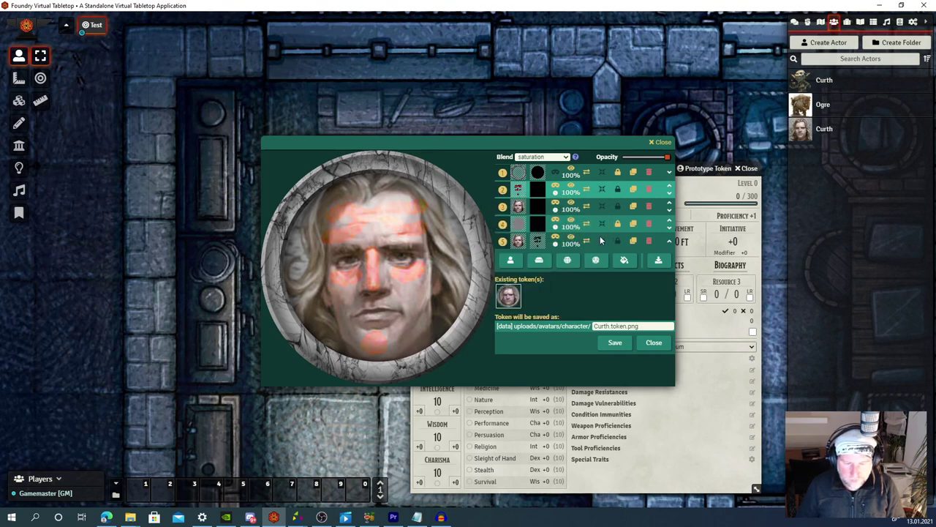
{"action": "left_click_drag", "start_coordinate": [667, 158], "coordinate": [664, 158]}
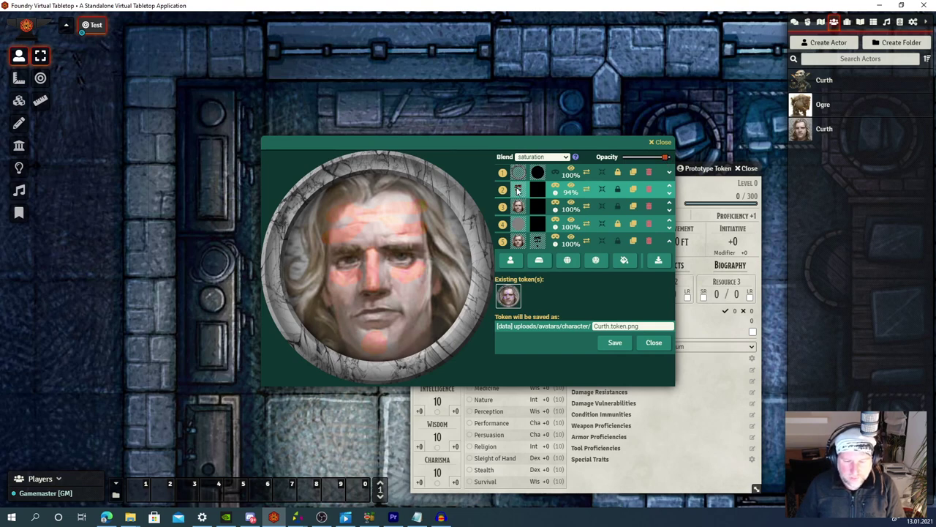
Change the face-paint layer's colour to bright blue.
{"action": "left_click", "coordinate": [519, 190]}
{"action": "left_click", "coordinate": [559, 274]}
{"action": "left_click_drag", "start_coordinate": [599, 235], "coordinate": [607, 205]}
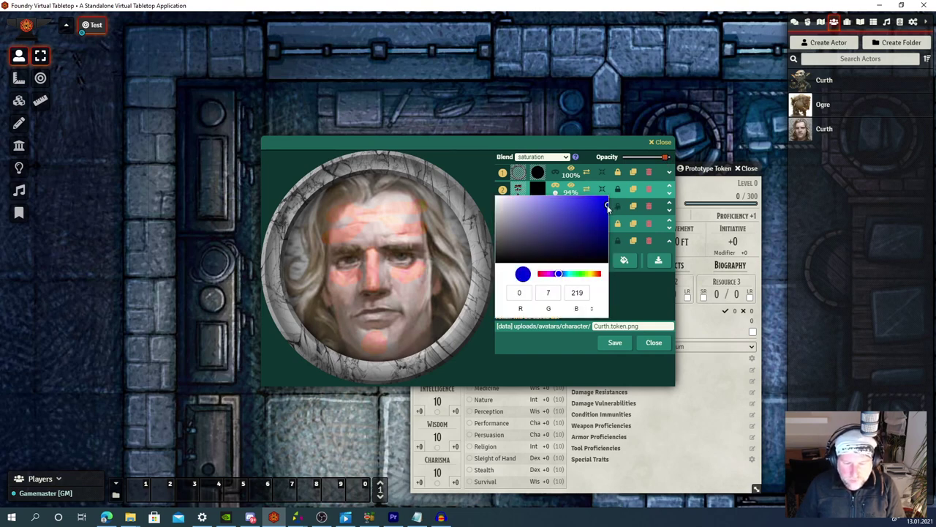
{"action": "key", "text": "Return"}
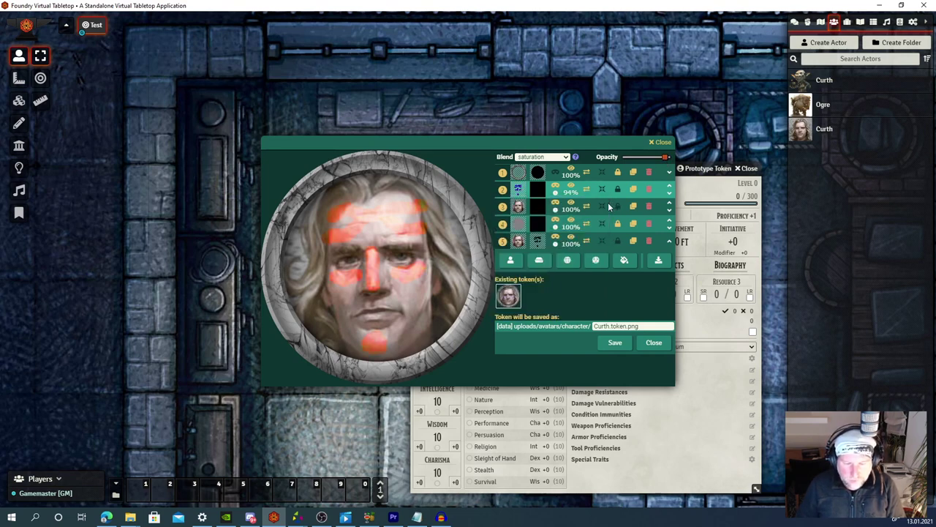
Set the paint to overlay at 34% opacity and save the token as Curth.token.png.
{"action": "left_click", "coordinate": [532, 158]}
{"action": "left_click", "coordinate": [537, 245]}
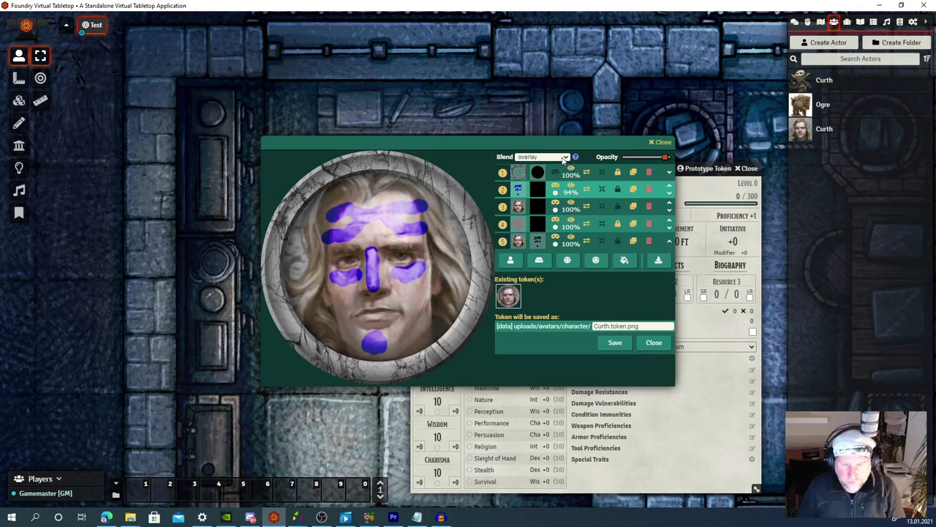
{"action": "left_click_drag", "start_coordinate": [664, 158], "coordinate": [640, 159]}
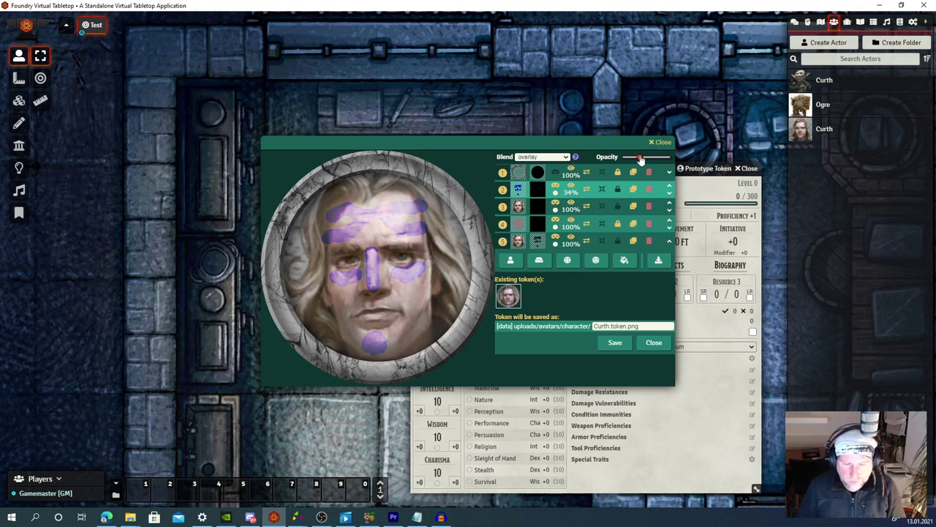
{"action": "left_click", "coordinate": [613, 344]}
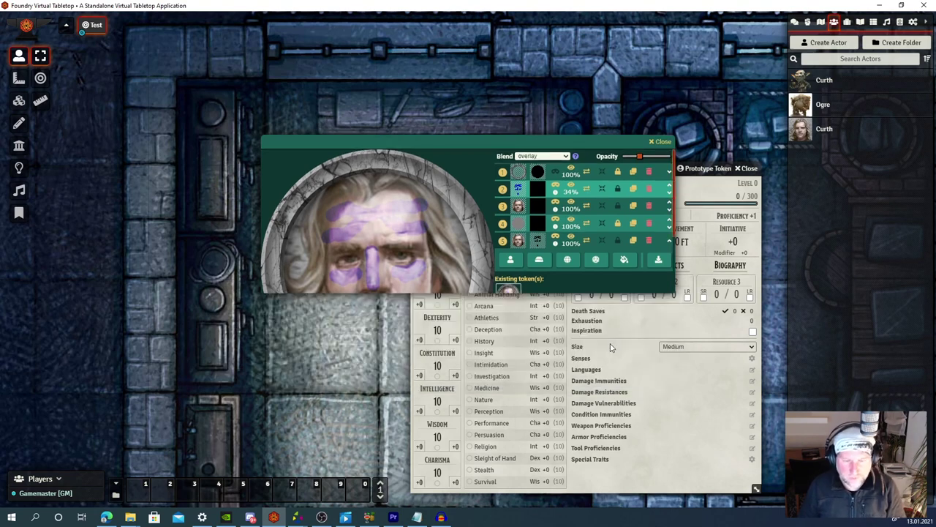
Close Curth's sheet and place his war-painted token on the map below the goblin.
{"action": "left_click", "coordinate": [748, 167]}
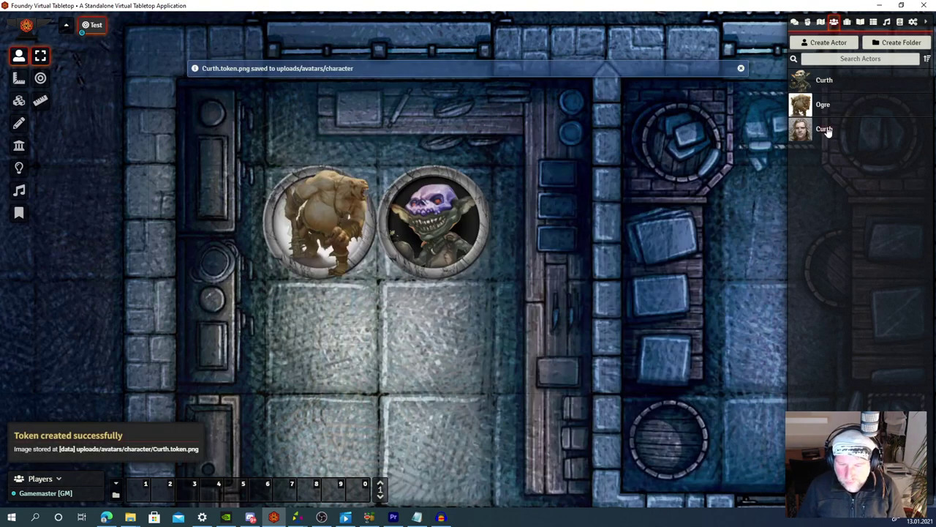
{"action": "left_click_drag", "start_coordinate": [825, 129], "coordinate": [456, 323]}
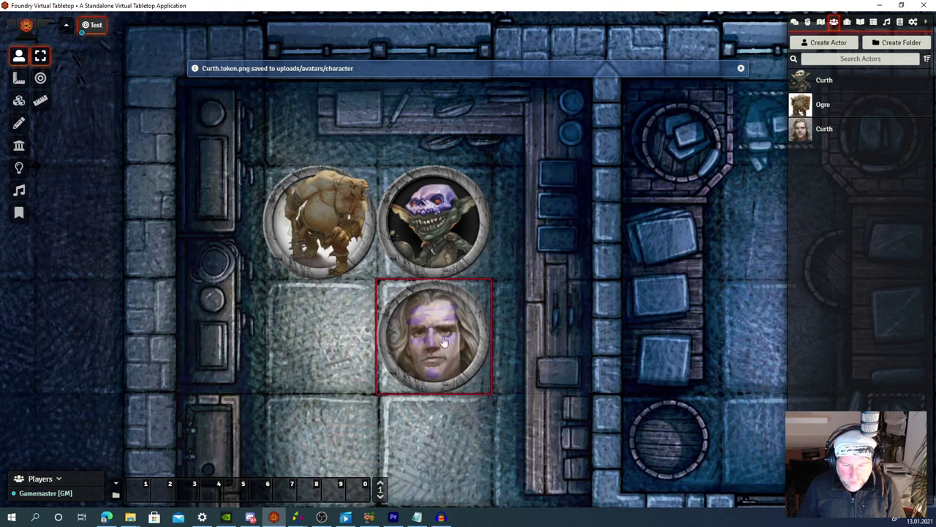